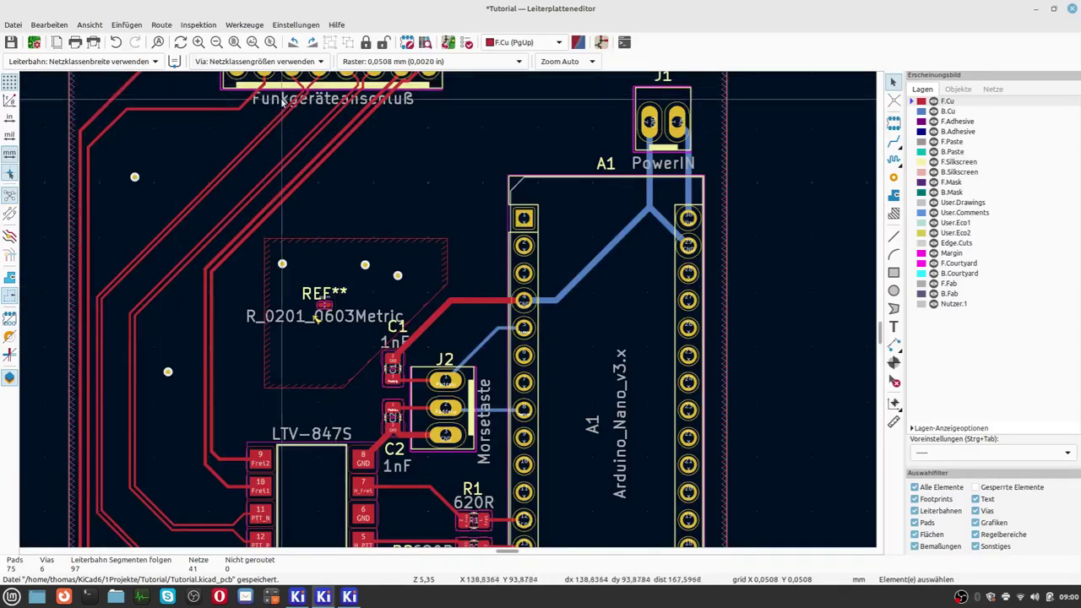
Step: Run the design rule check and examine the violation markers on the vias and REF** footprint inside the keep-out area
left_click(467, 43)
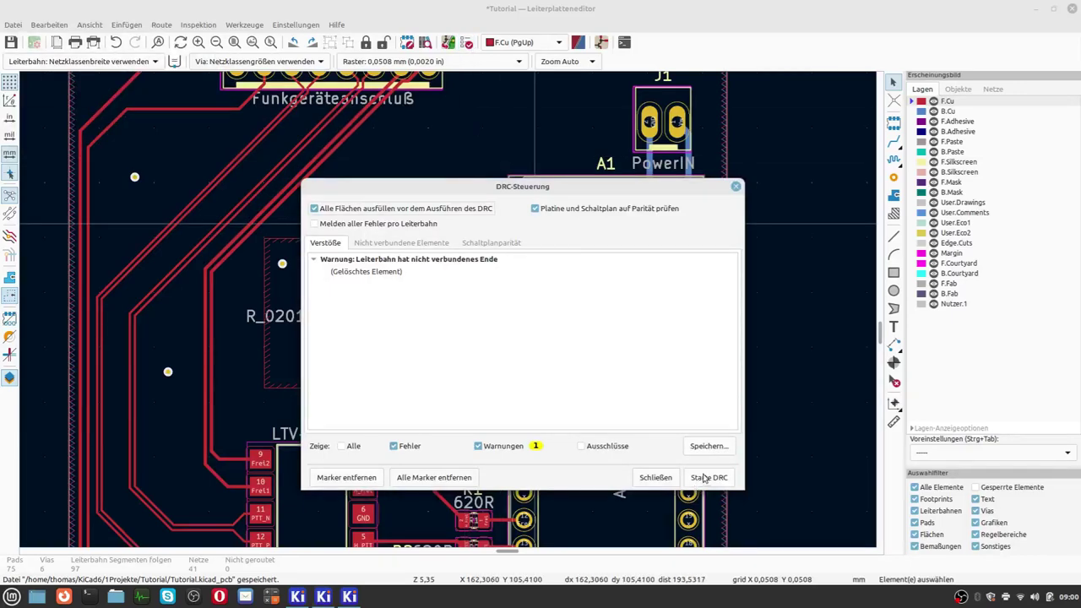
left_click(708, 478)
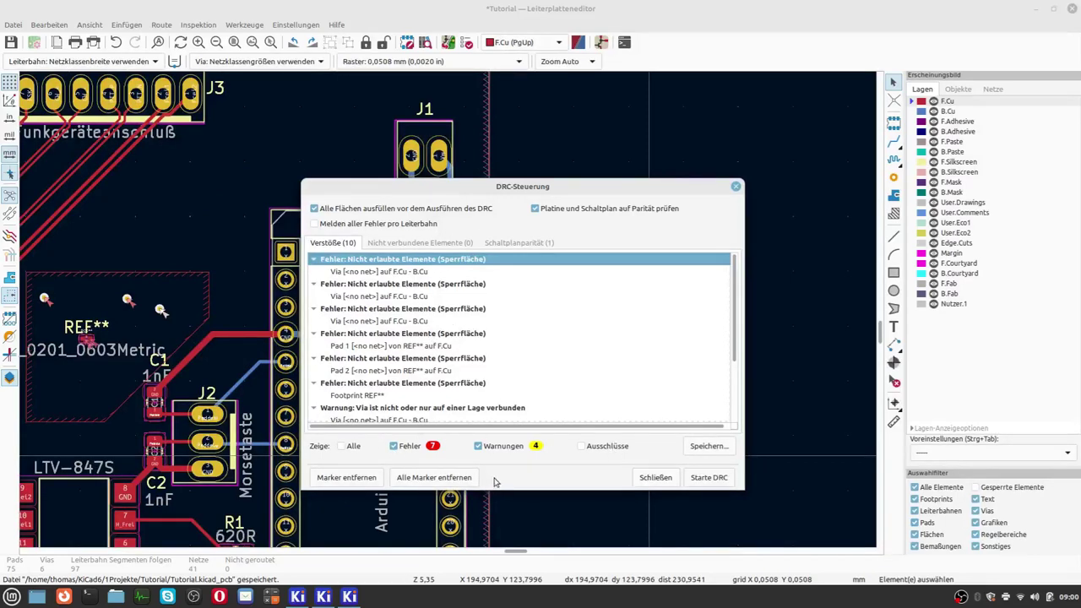
left_click(656, 477)
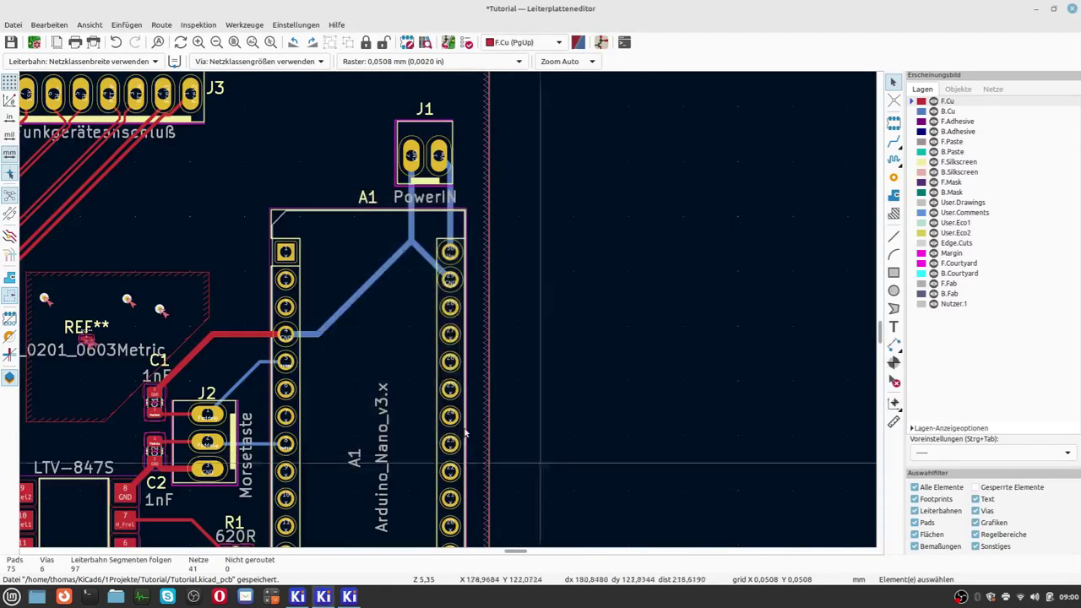
scroll(76, 363, "up", 3)
scroll(526, 286, "up", 5)
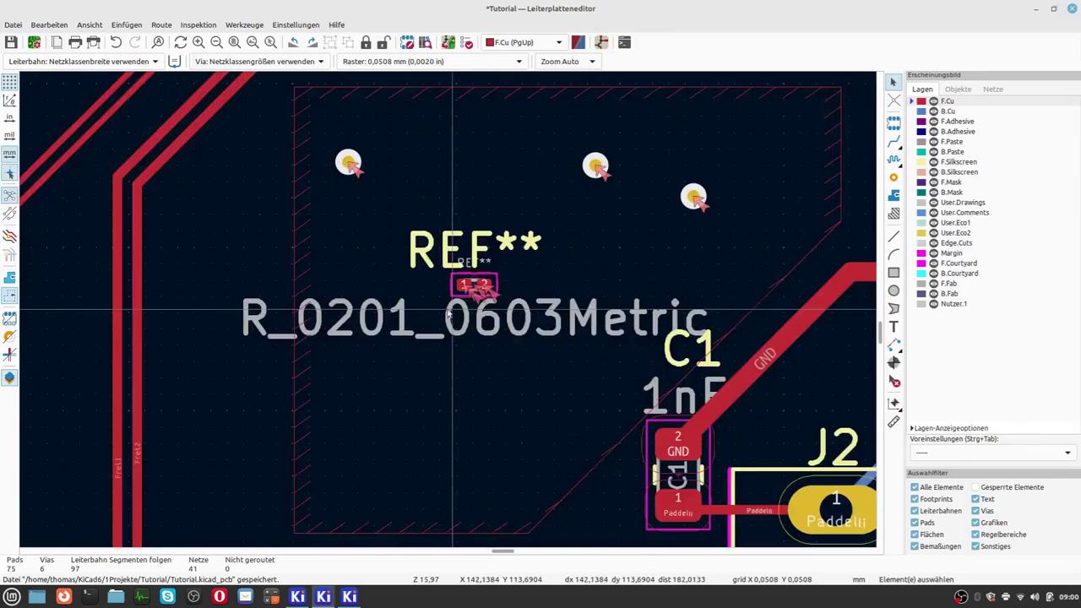
scroll(582, 349, "down", 2)
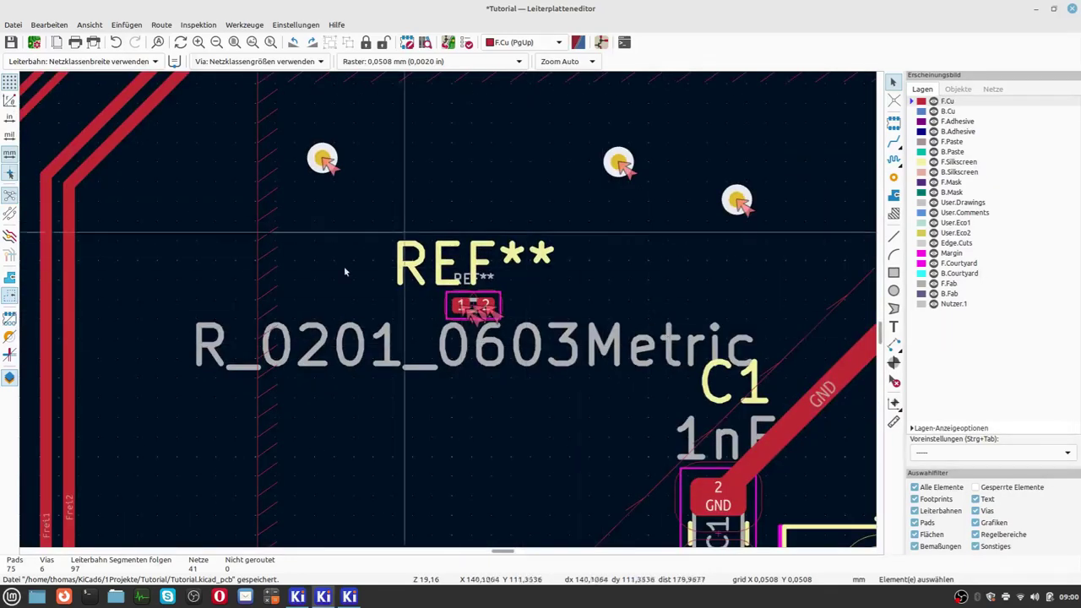
scroll(429, 307, "up", 3)
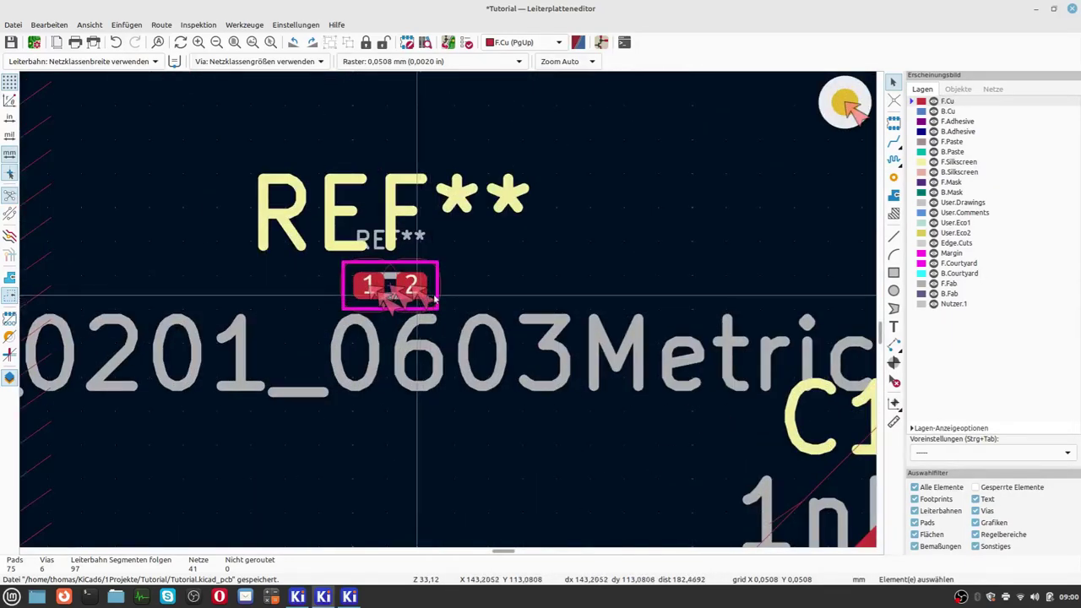
scroll(430, 317, "down", 4)
scroll(431, 334, "down", 4)
scroll(431, 335, "down", 2)
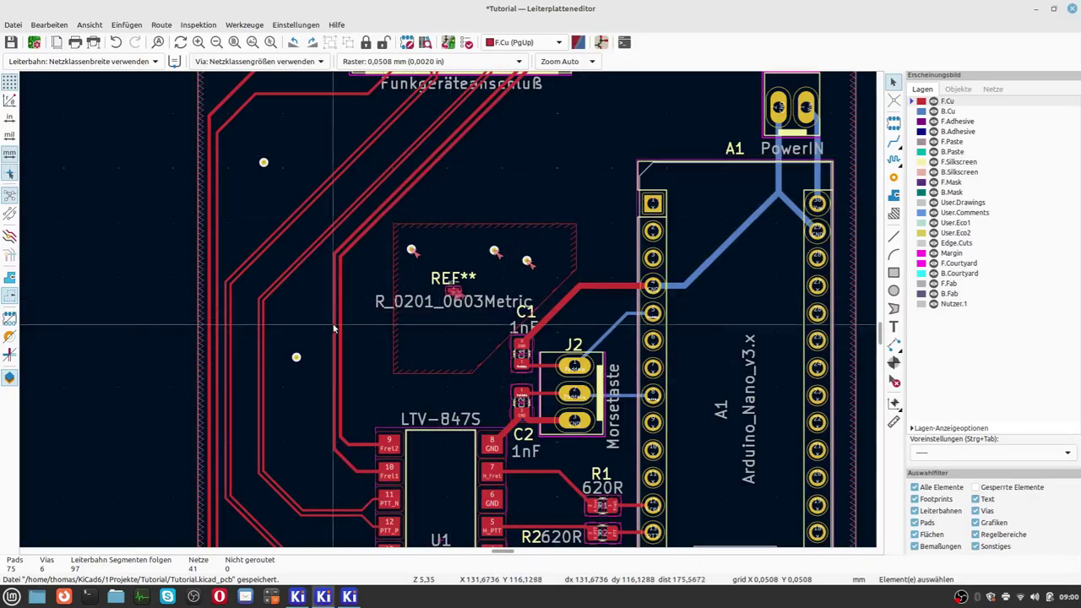
Step: Undo the placement of the keep-out area, the three vias inside it and the REF** resistor footprint
left_click(116, 42)
left_click(116, 42)
left_click(116, 42)
left_click(116, 42)
left_click(116, 43)
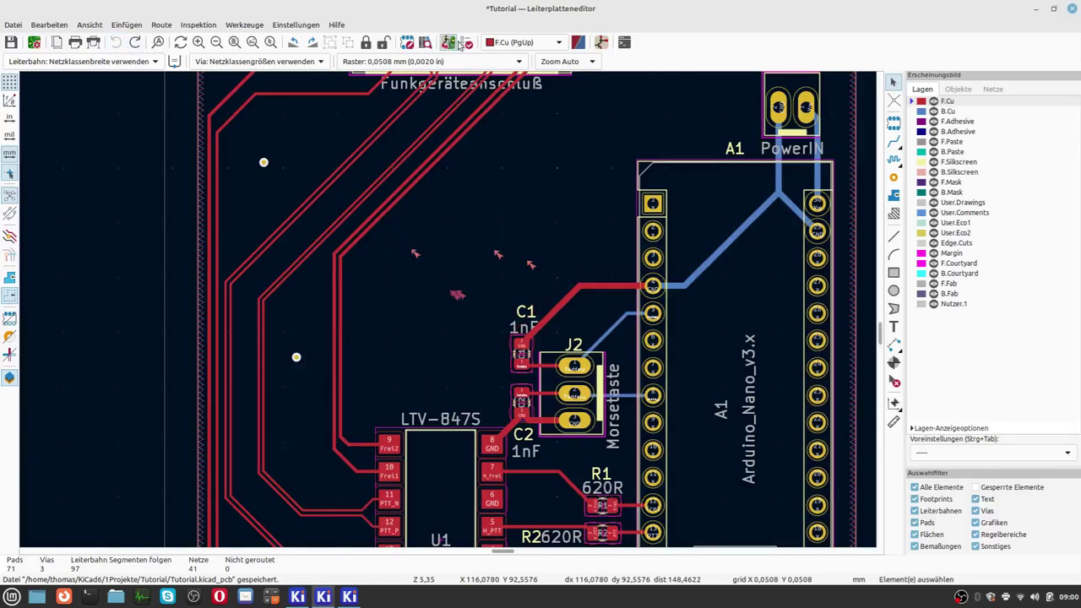
Step: Rerun the design rule check on the restored board and close the check dialog
left_click(467, 42)
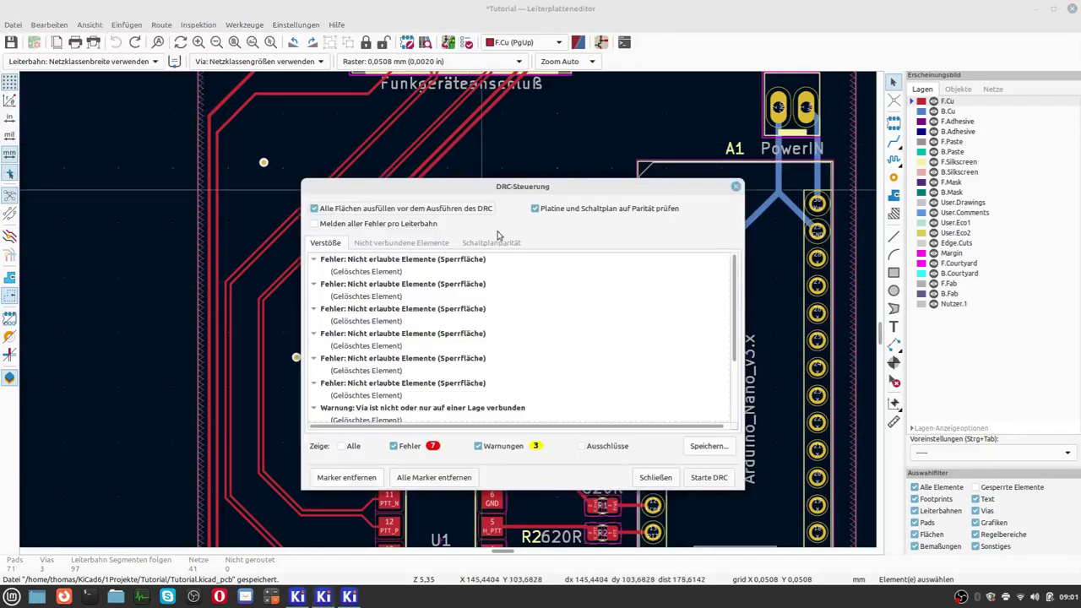
left_click(707, 479)
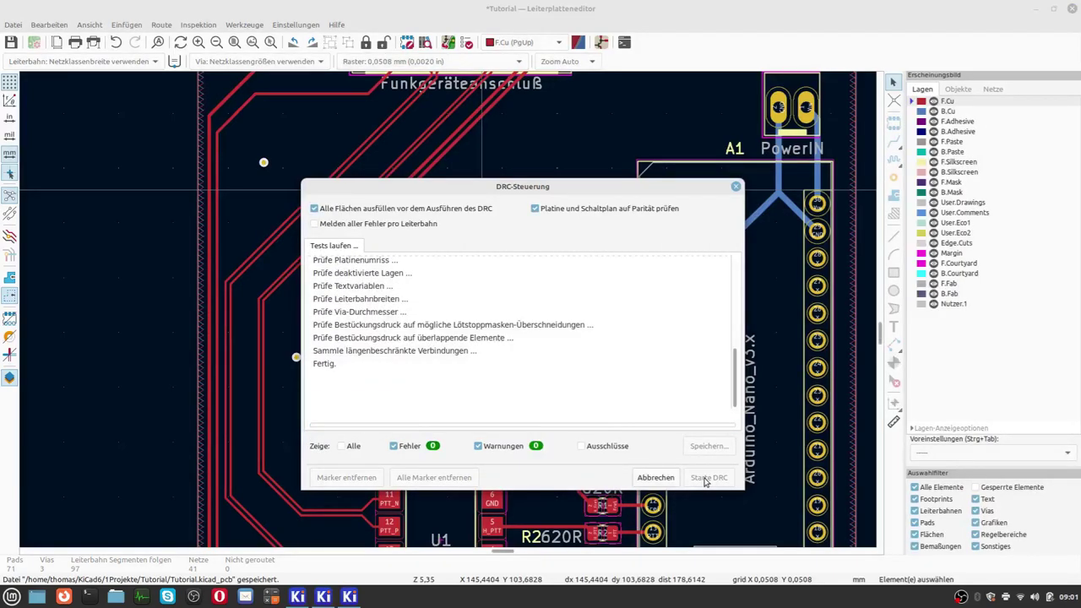
left_click(655, 477)
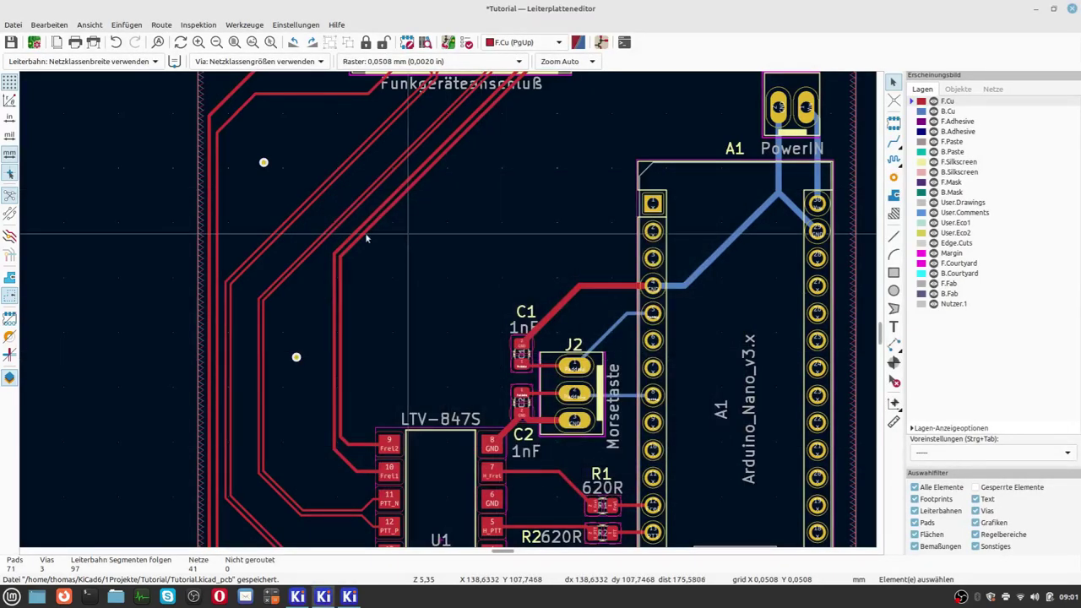
Step: Disable the user-defined layer Nutzer.1 in the board setup's editor layers and confirm its removal
left_click(34, 43)
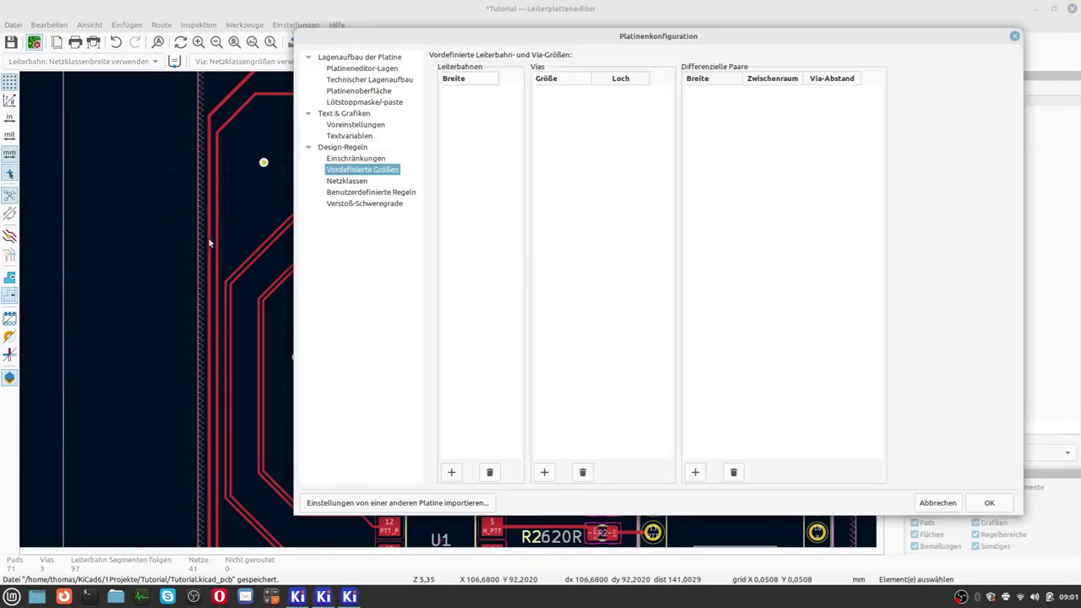
left_click(364, 60)
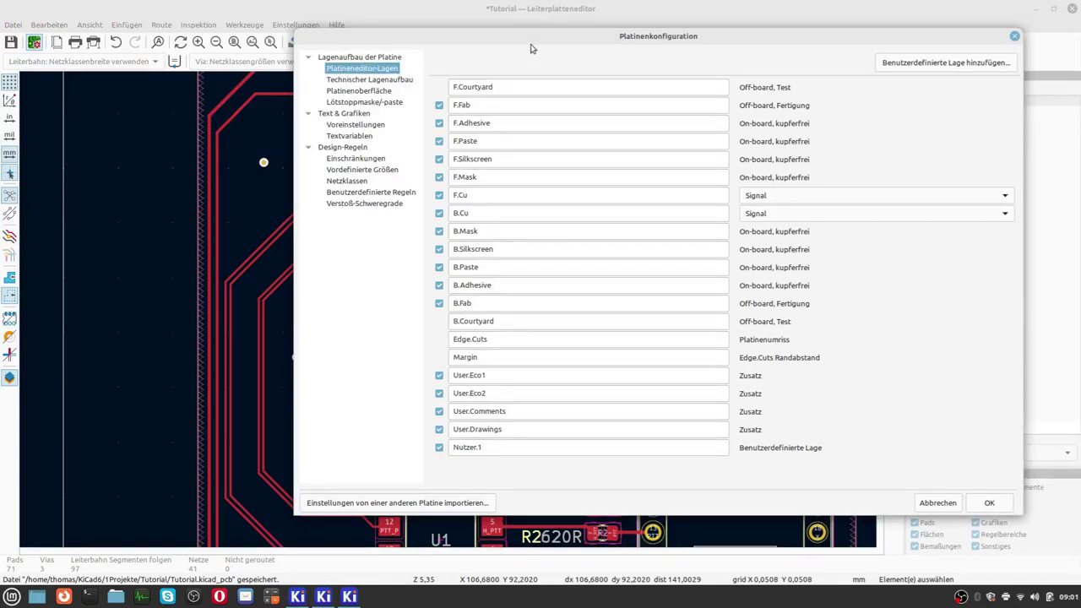
left_click_drag(503, 44, 328, 37)
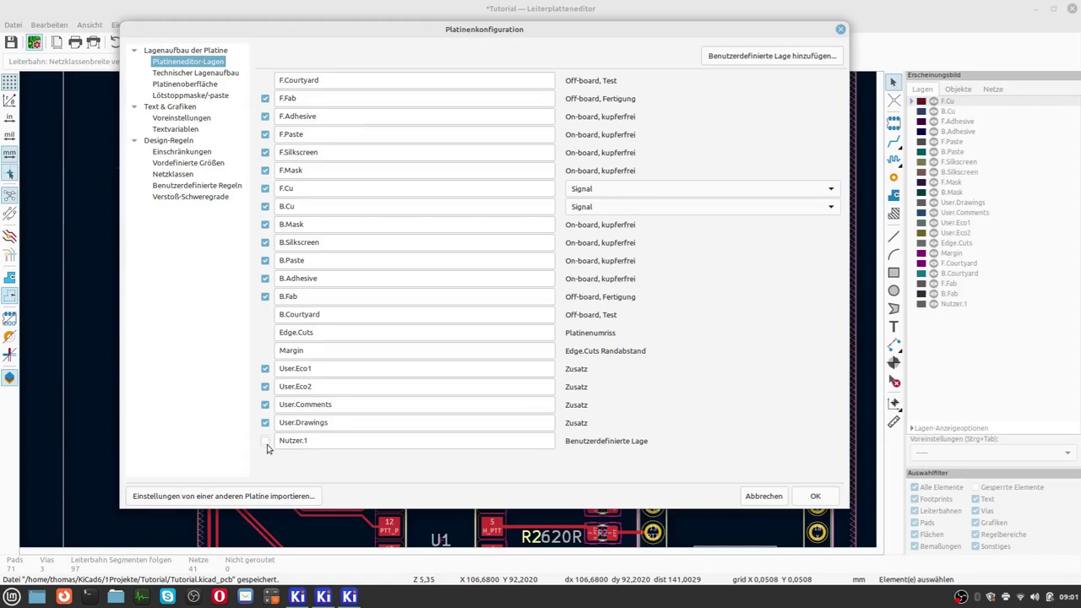
left_click(816, 499)
left_click(820, 499)
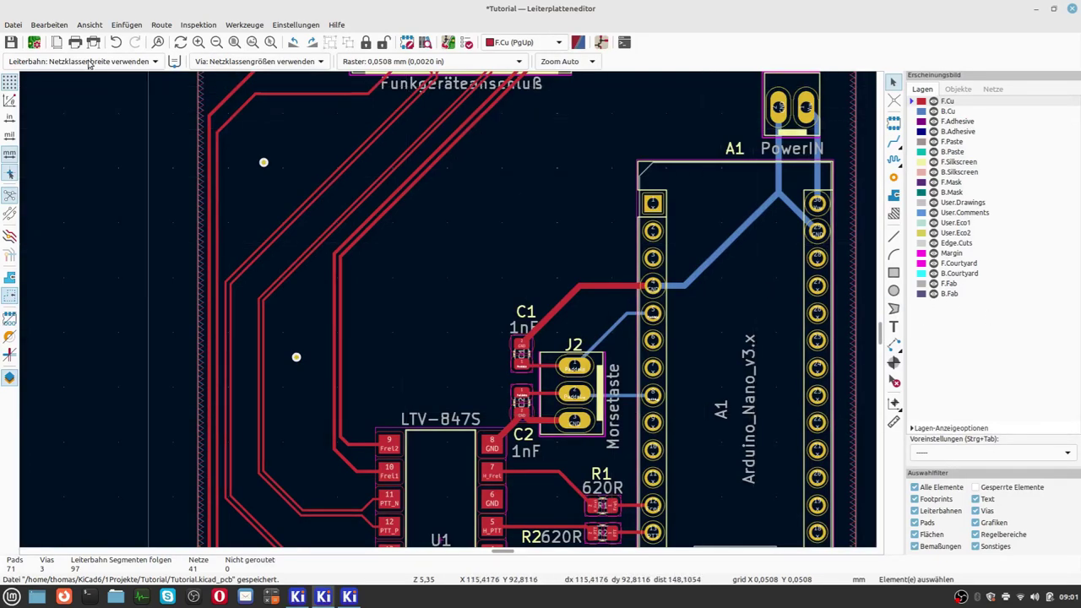
Step: Add the user-defined layer Nutzer.1 to the board editor layers in the board setup
left_click(33, 43)
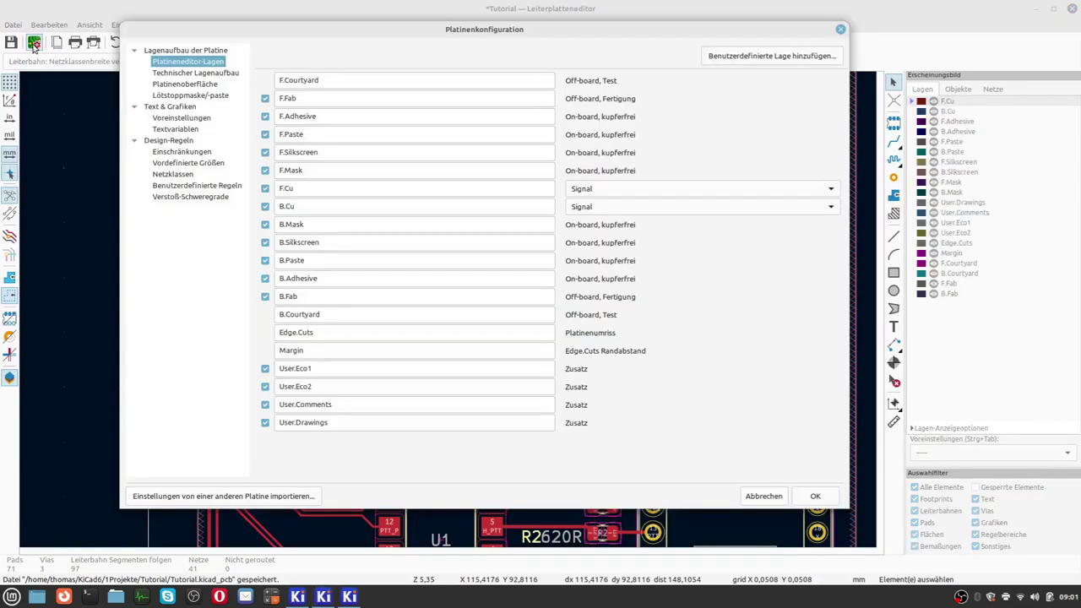
left_click(732, 56)
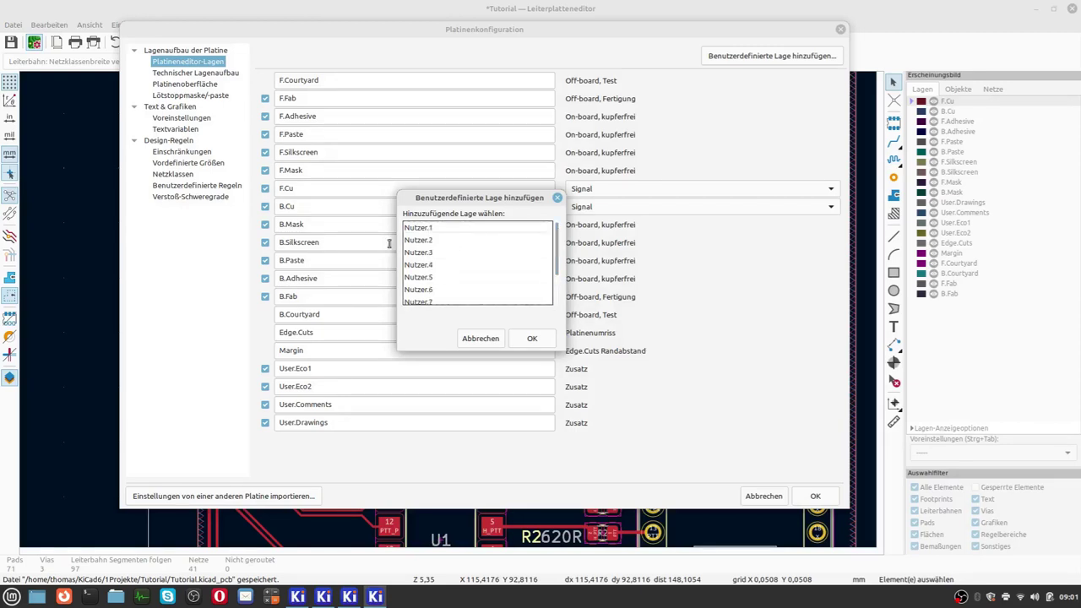
left_click(427, 231)
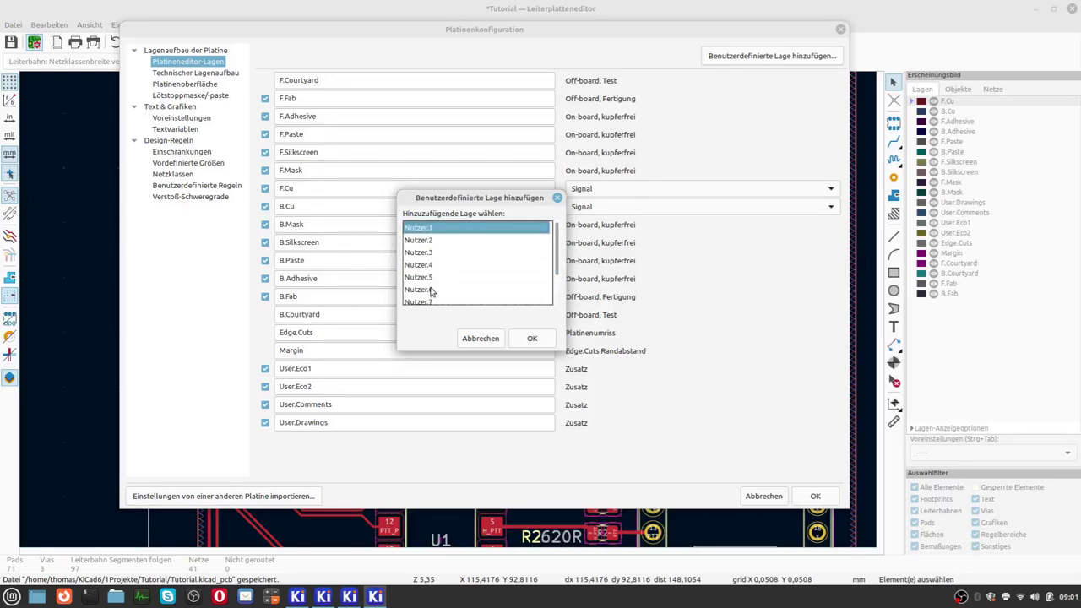
left_click(430, 289)
left_click(424, 232)
left_click(530, 339)
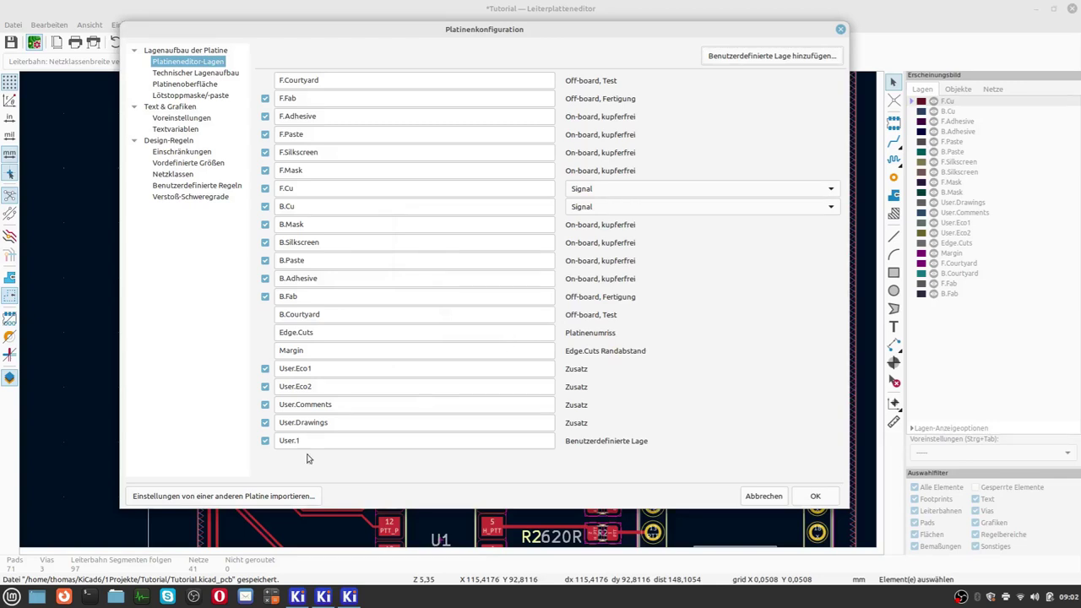
Step: Rename the User.1 layer as Nutzer.1 and apply the board setup
left_click(287, 440)
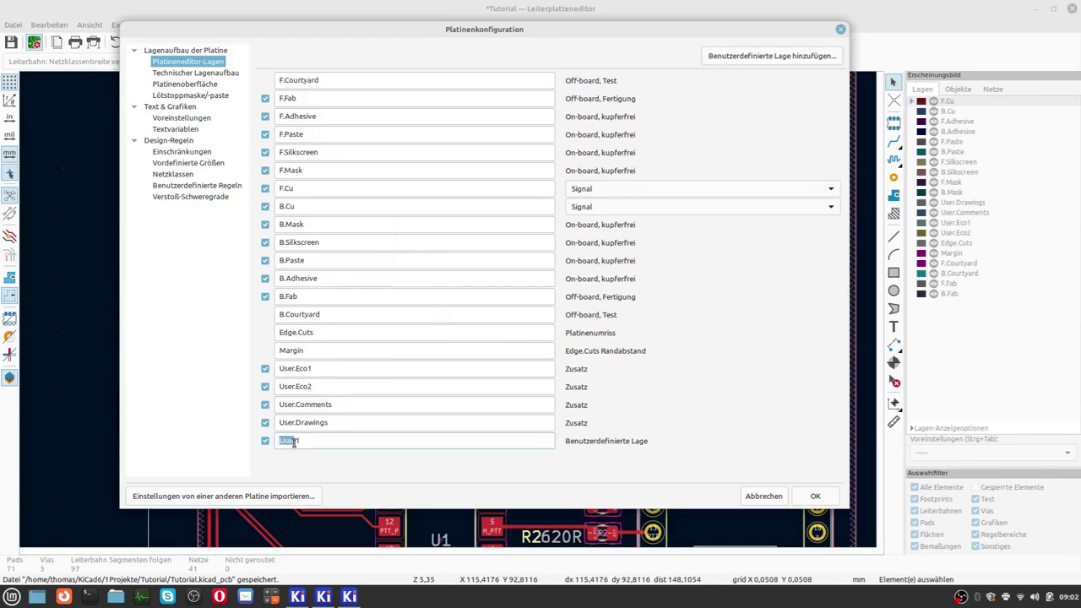
left_click(325, 441)
double_click(285, 440)
type("Nutz")
left_click(816, 496)
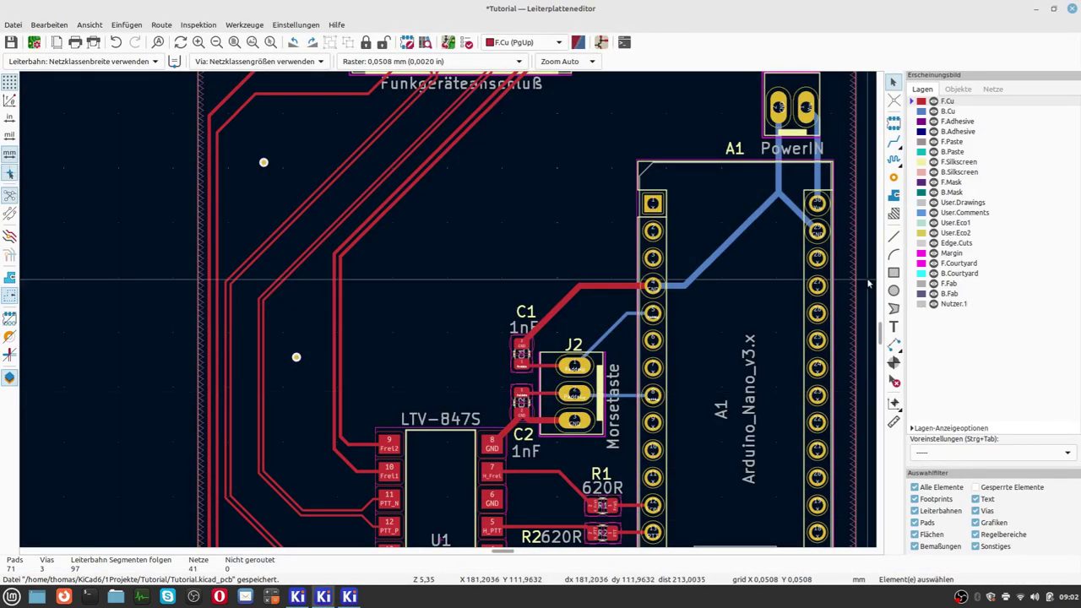
Step: Reopen the board setup and examine the layer type options for the F.Cu copper layer without changing the type
left_click(35, 44)
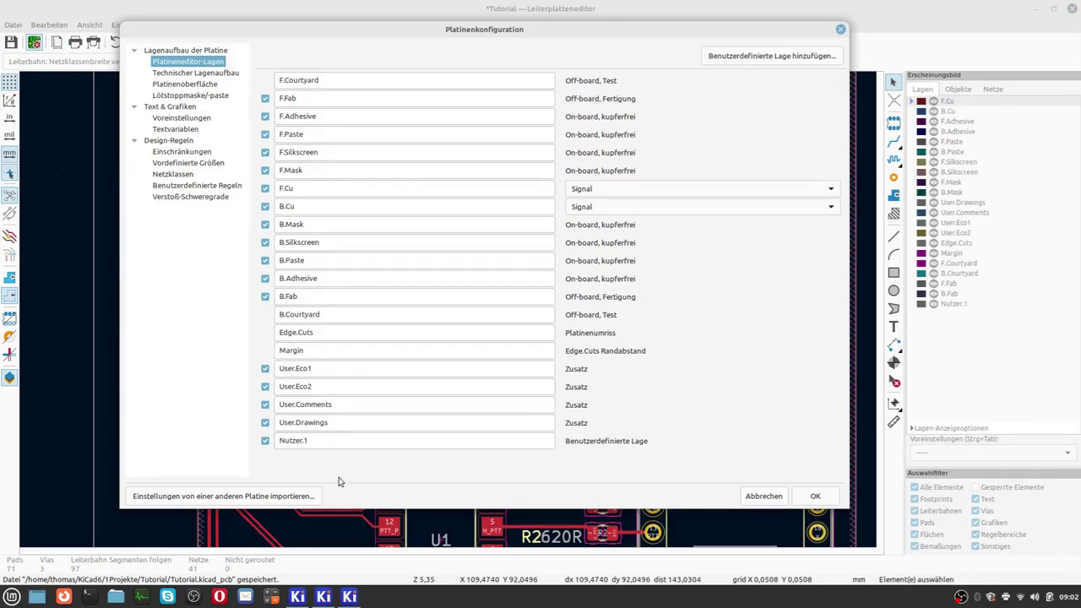
left_click(347, 409)
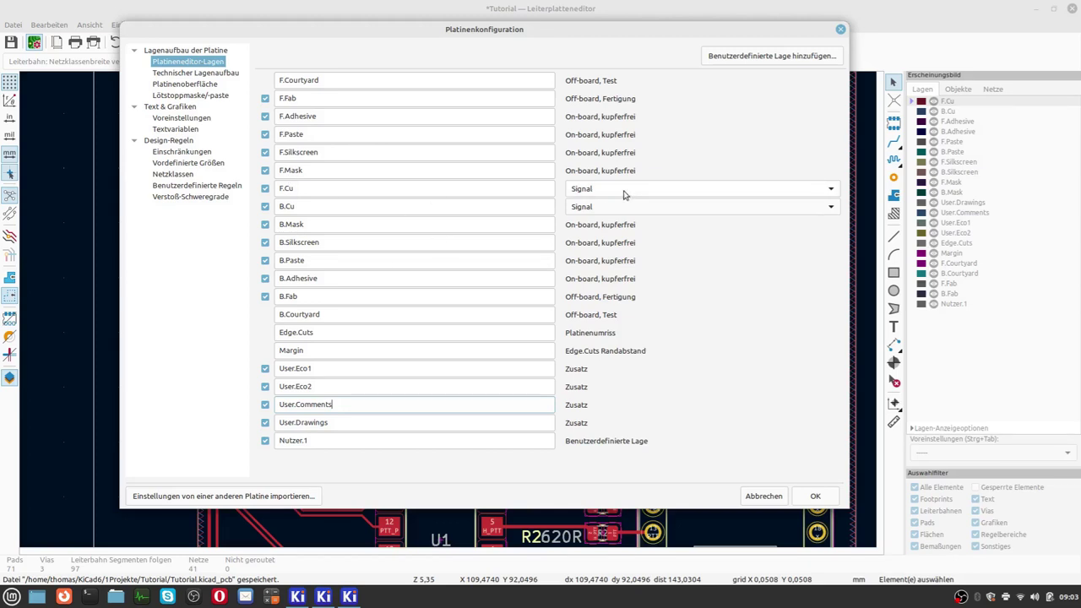
left_click(655, 193)
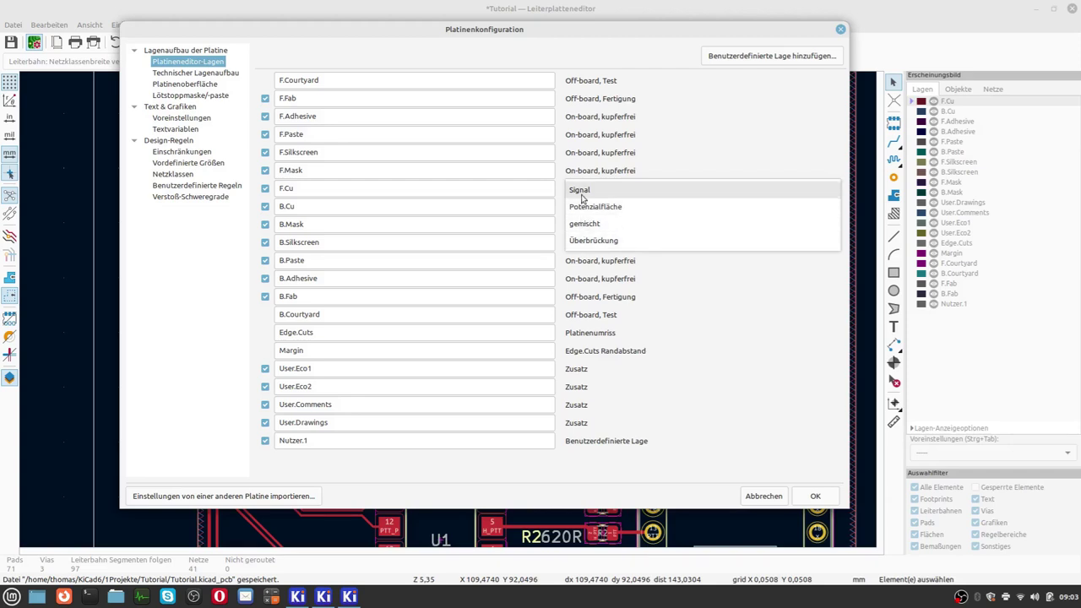
left_click(738, 311)
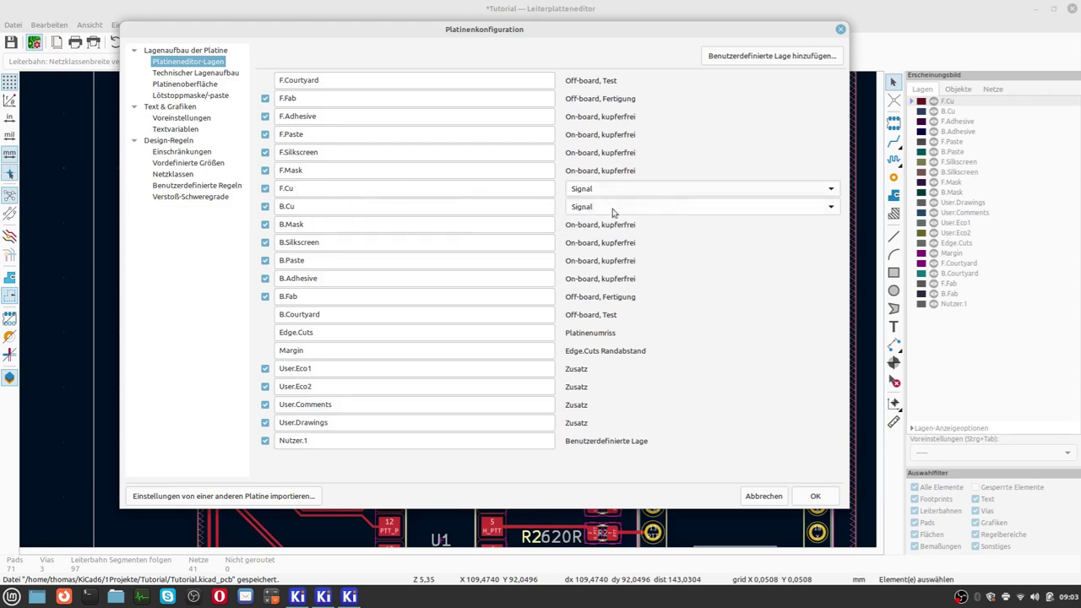
Step: Examine the common dielectric materials offered for Dielektrikum 1 in the physical stackup and cancel the material selection
left_click(228, 74)
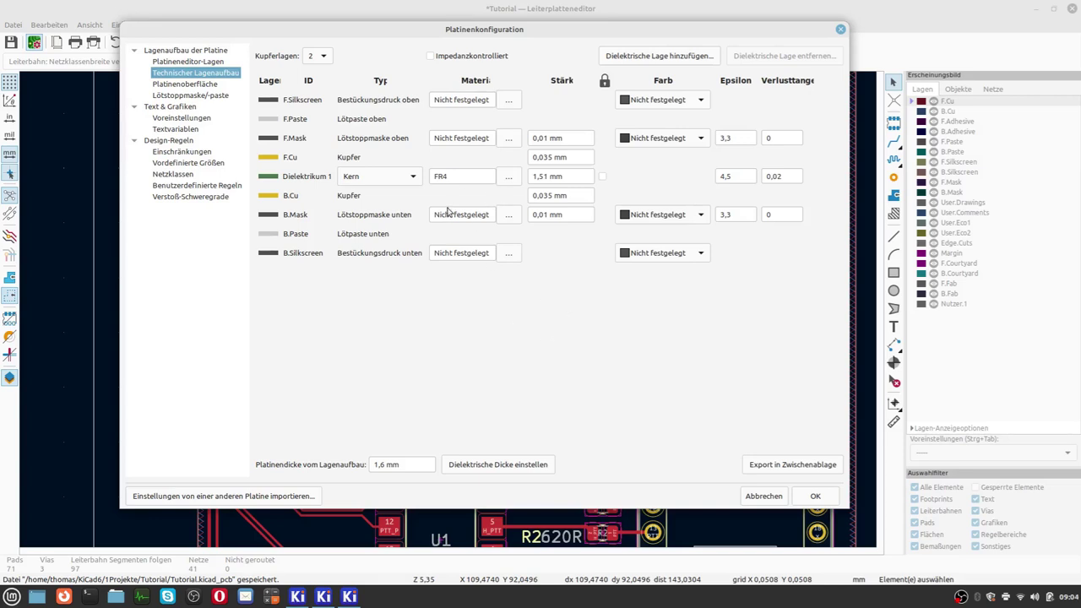
left_click(510, 176)
scroll(463, 291, "down", 2)
scroll(462, 316, "up", 1)
scroll(449, 309, "down", 1)
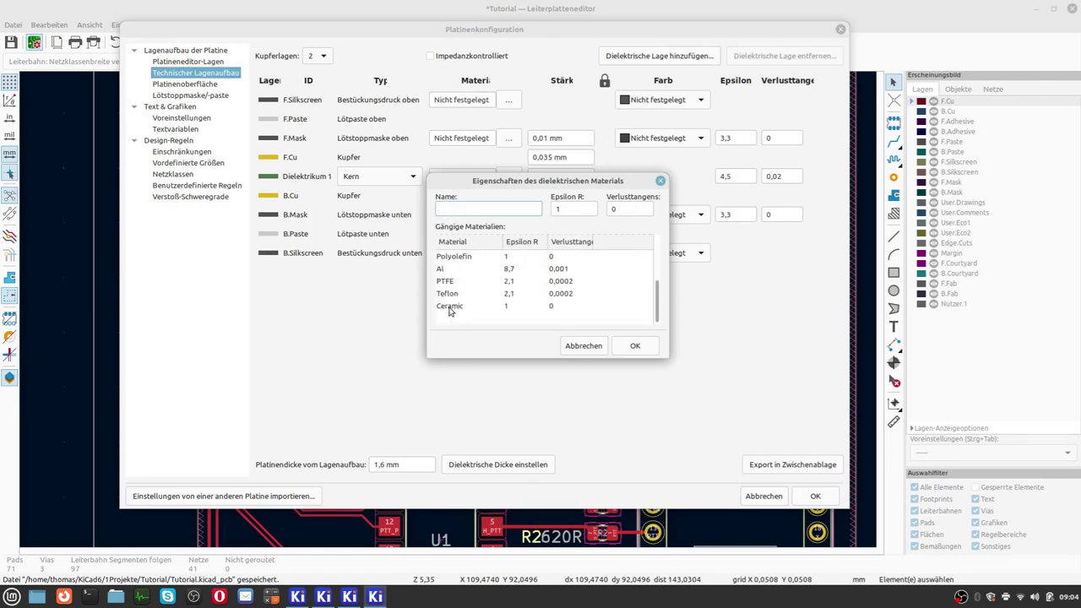
scroll(452, 310, "up", 2)
scroll(459, 312, "down", 2)
scroll(486, 315, "up", 2)
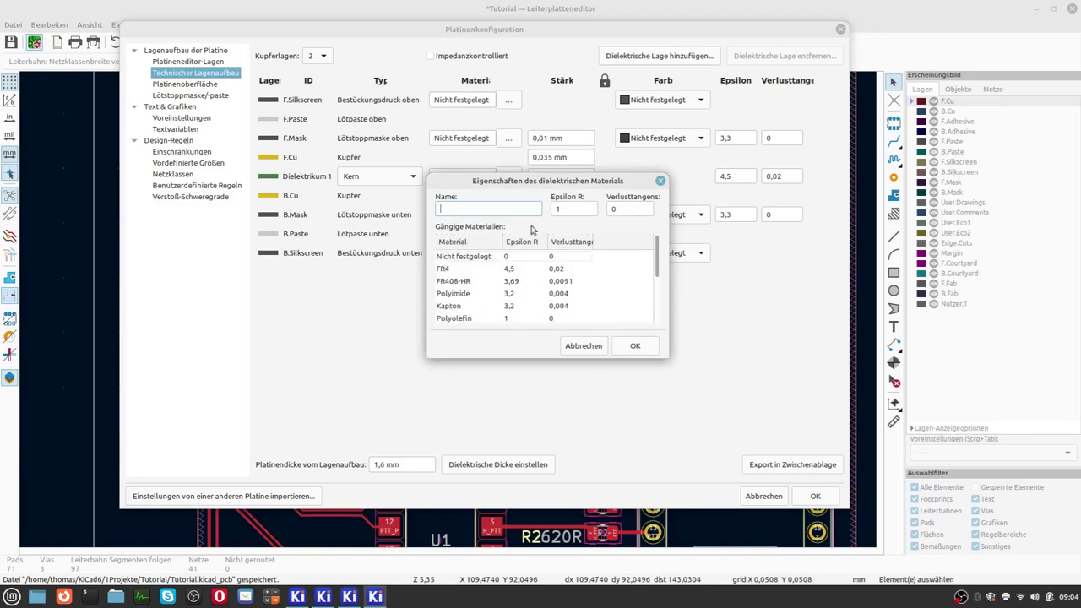
left_click(583, 345)
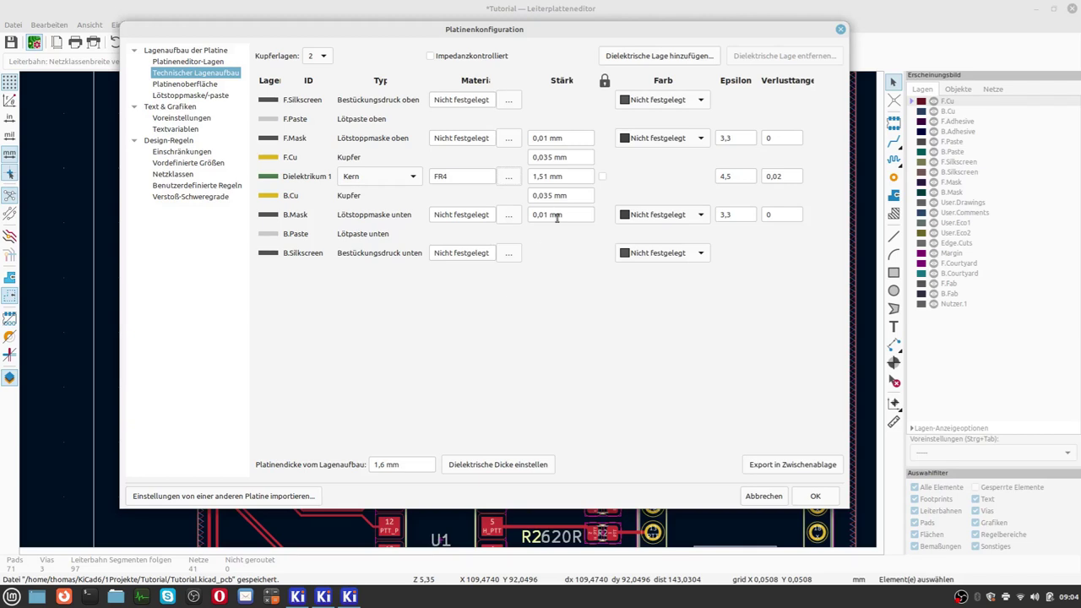
Step: Examine the F.Cu thickness and the colour options for the F.Silkscreen and F.Mask layers in the stackup
double_click(548, 156)
left_click(545, 160)
left_click(657, 105)
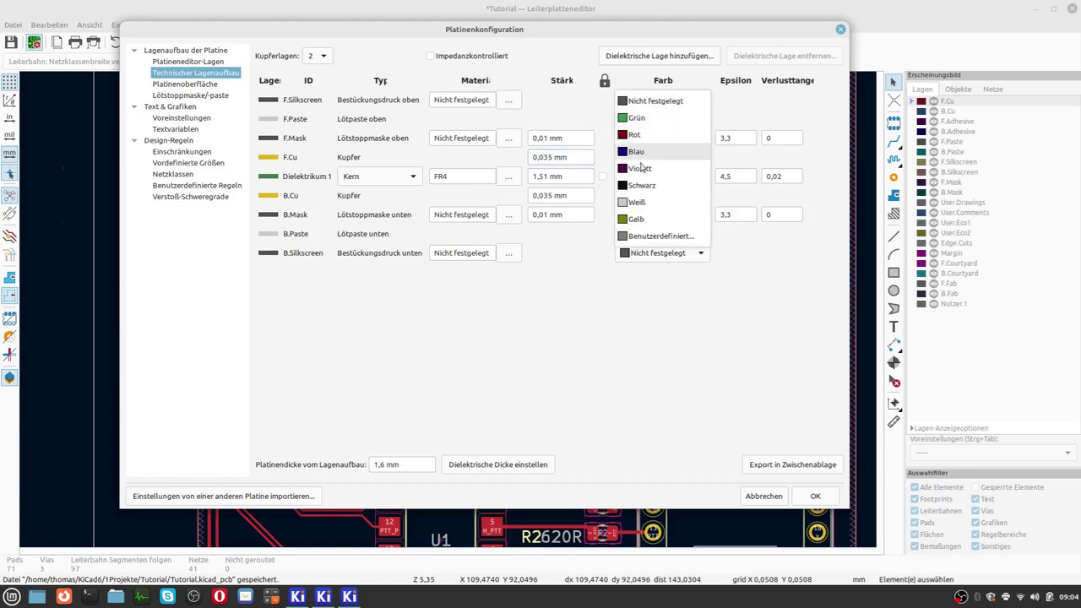
left_click(622, 339)
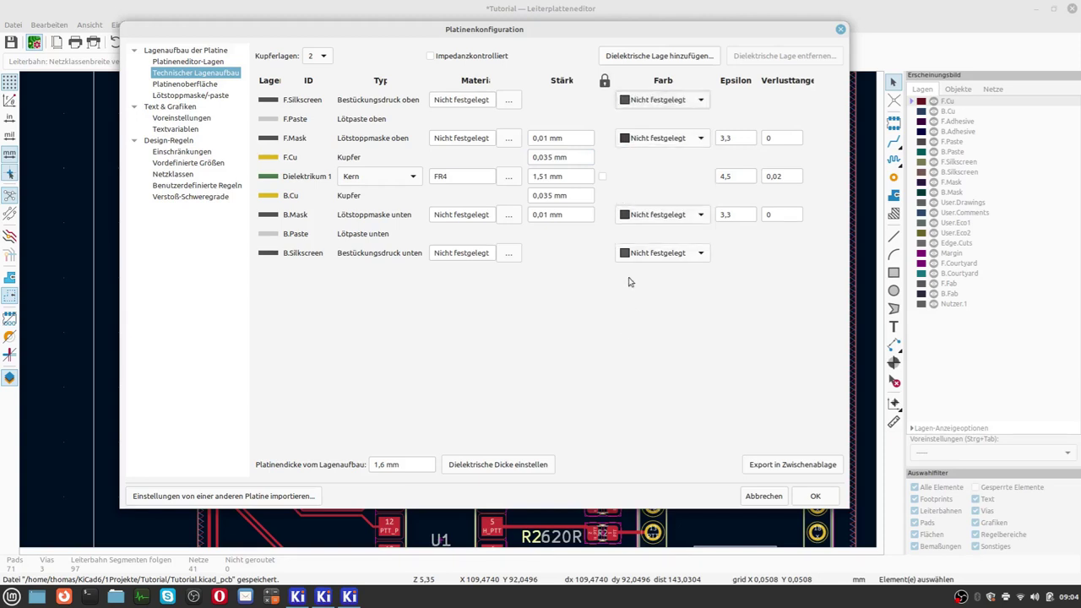
left_click(658, 141)
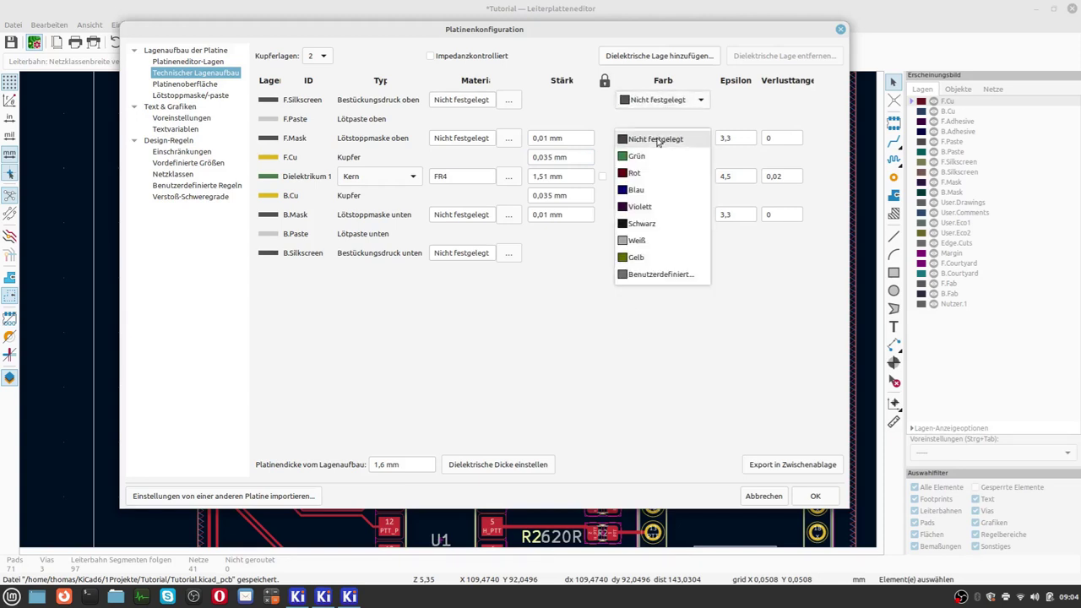
left_click(653, 324)
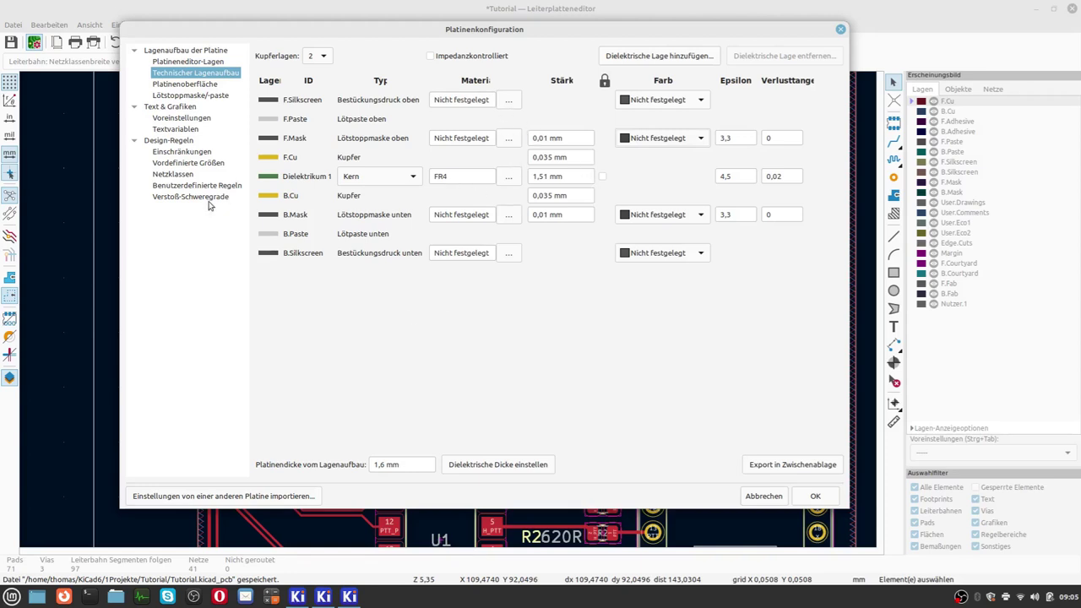
Step: Set the number of copper layers in the physical stackup to 6
left_click(324, 58)
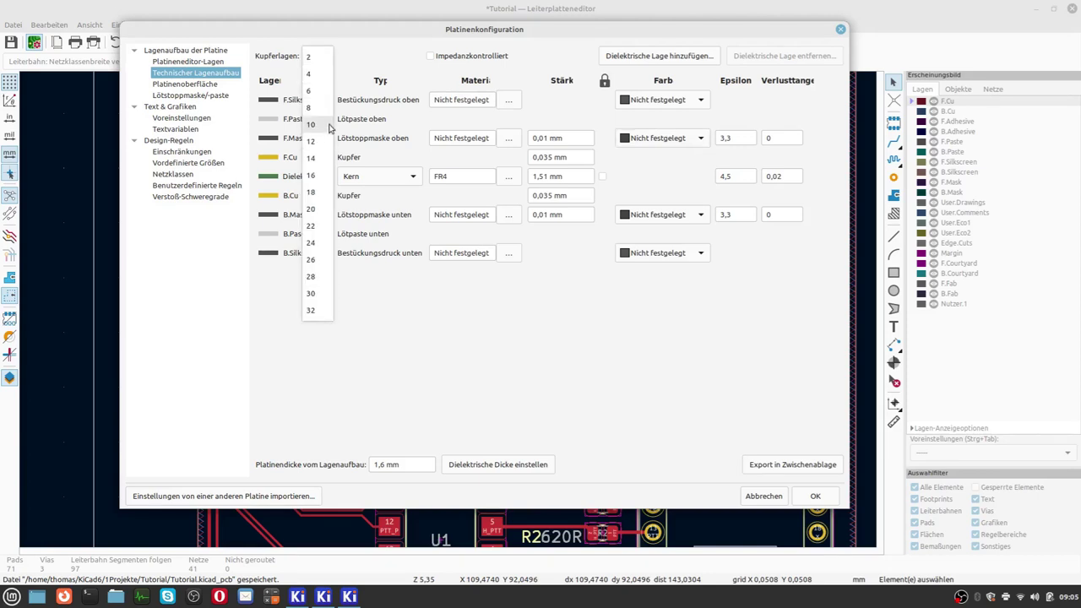
left_click(330, 95)
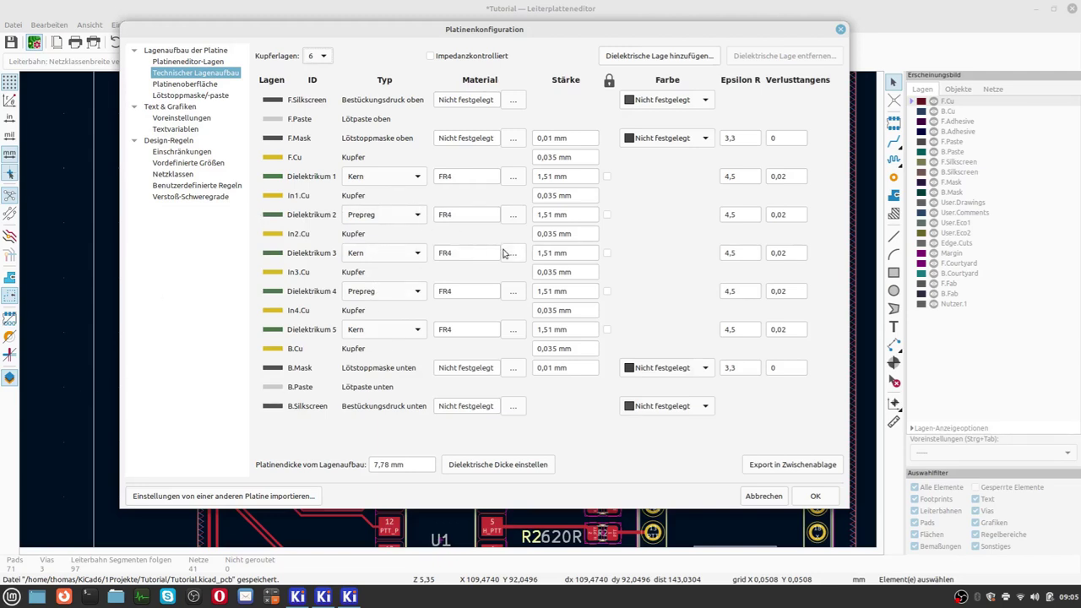
Step: Set the number of copper layers in the physical stackup to 2
left_click(324, 63)
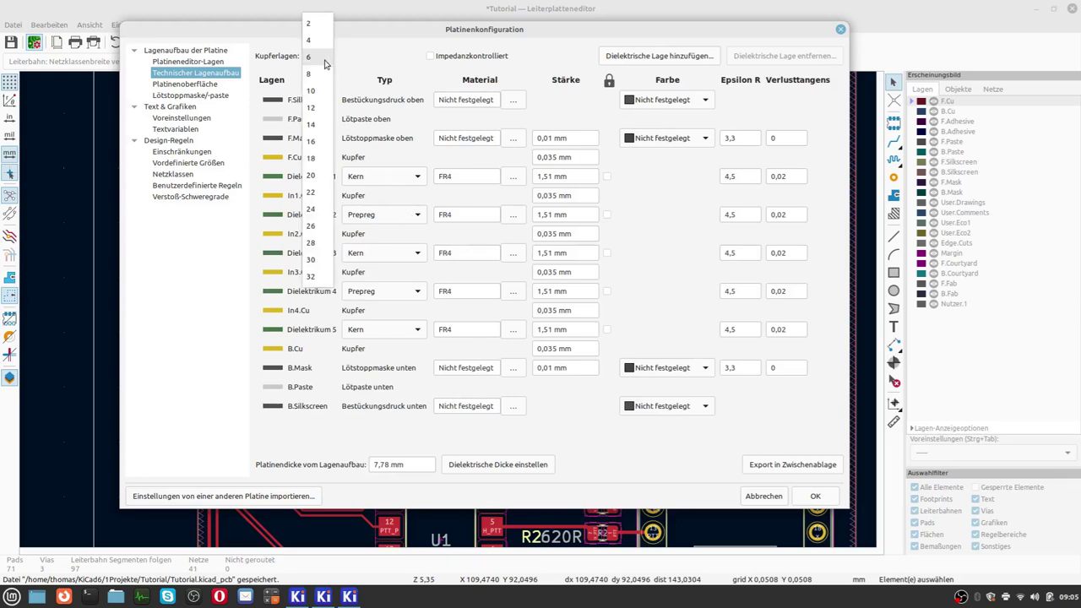
left_click(311, 24)
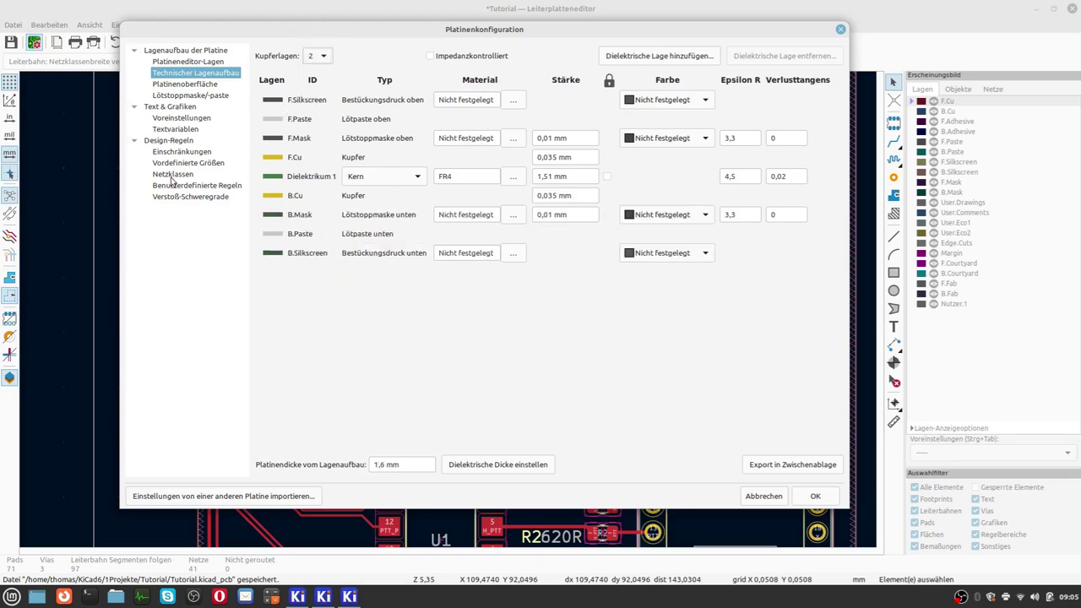
Step: Examine the copper finish and edge connector options on the board finish page, and the solder mask and paste clearances
left_click(173, 84)
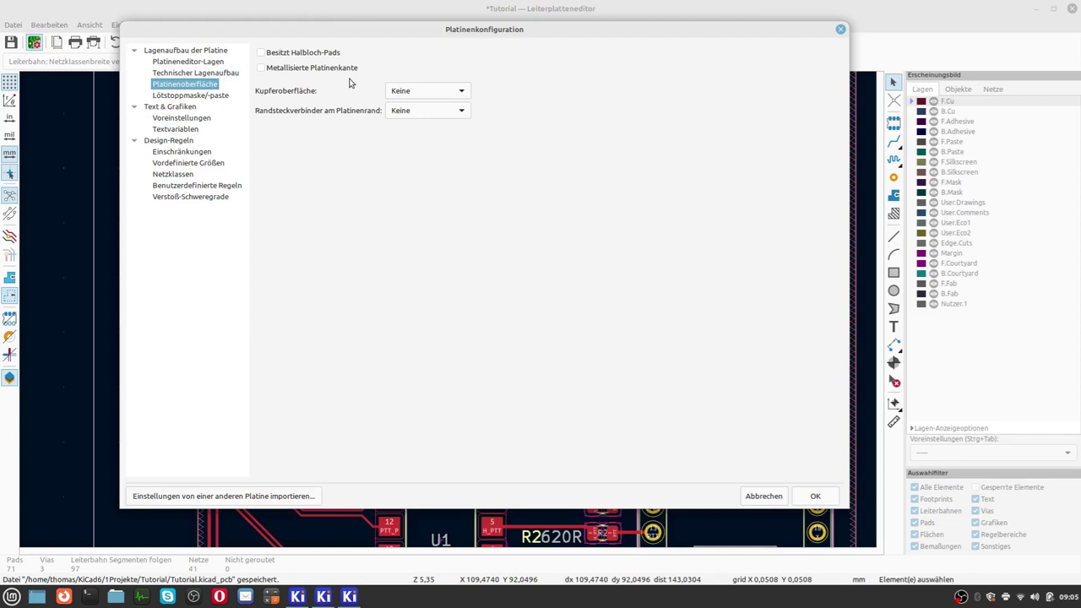
left_click(423, 95)
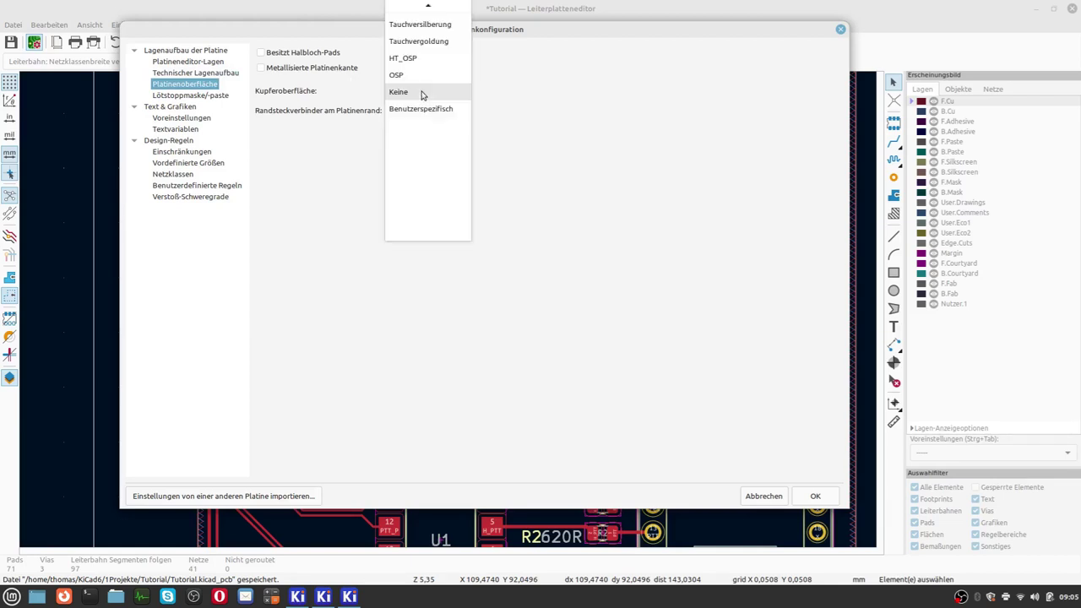
mouse_move(428, 5)
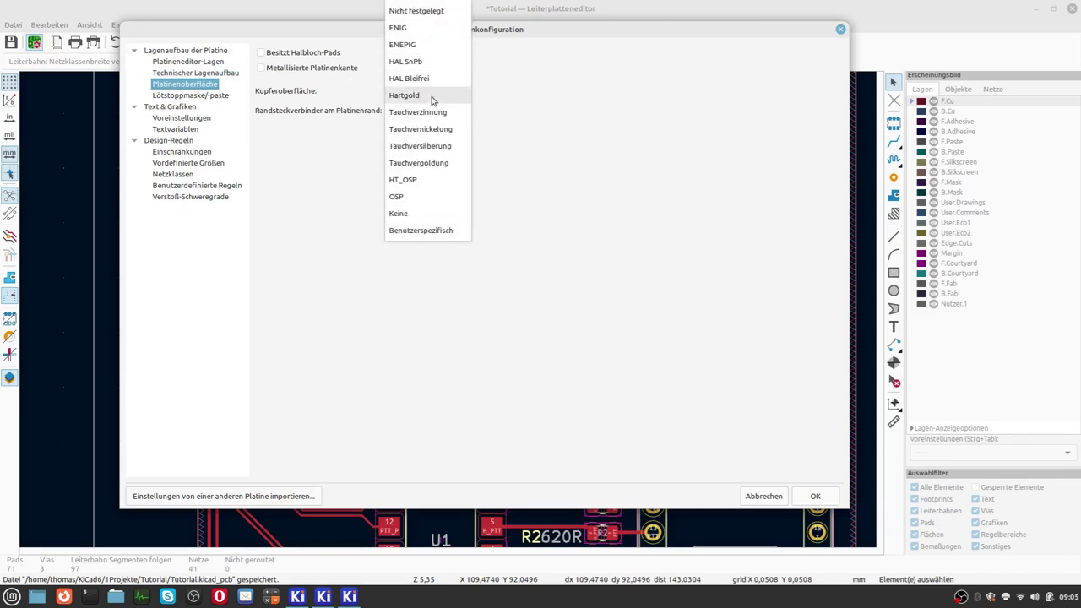
left_click(545, 135)
left_click(415, 112)
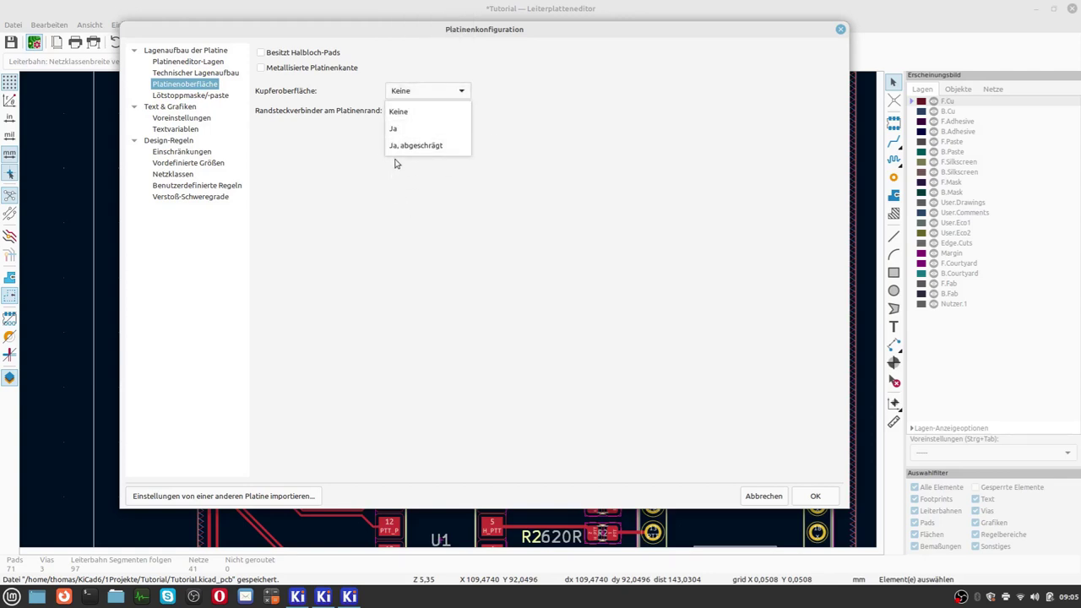
left_click(417, 209)
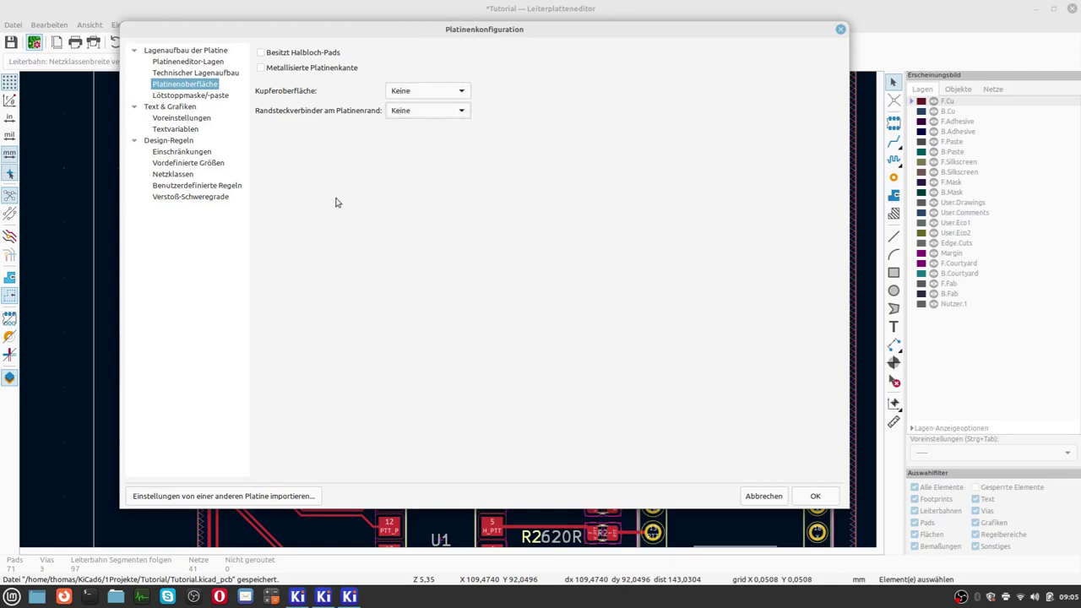
left_click(203, 96)
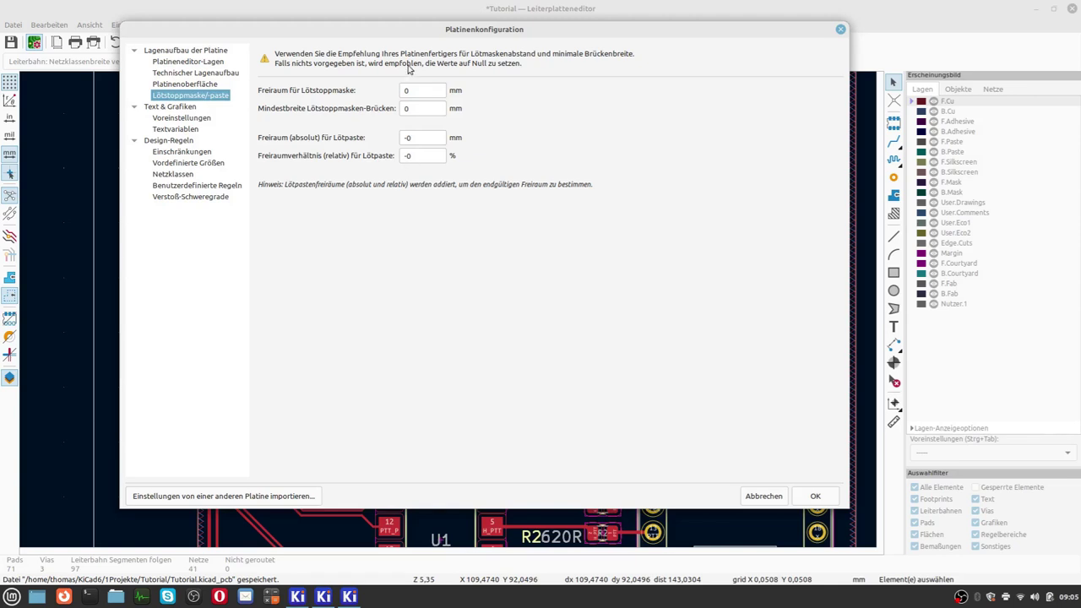
Step: Examine the text and graphics defaults, including the units, unit format and precision options for new dimension objects
left_click(200, 120)
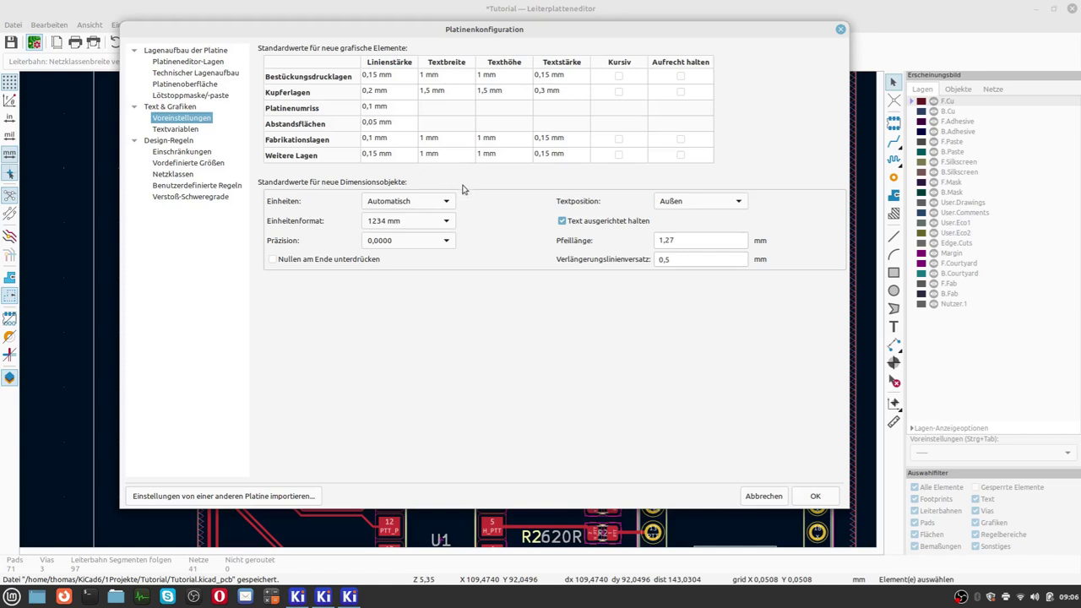
left_click(404, 205)
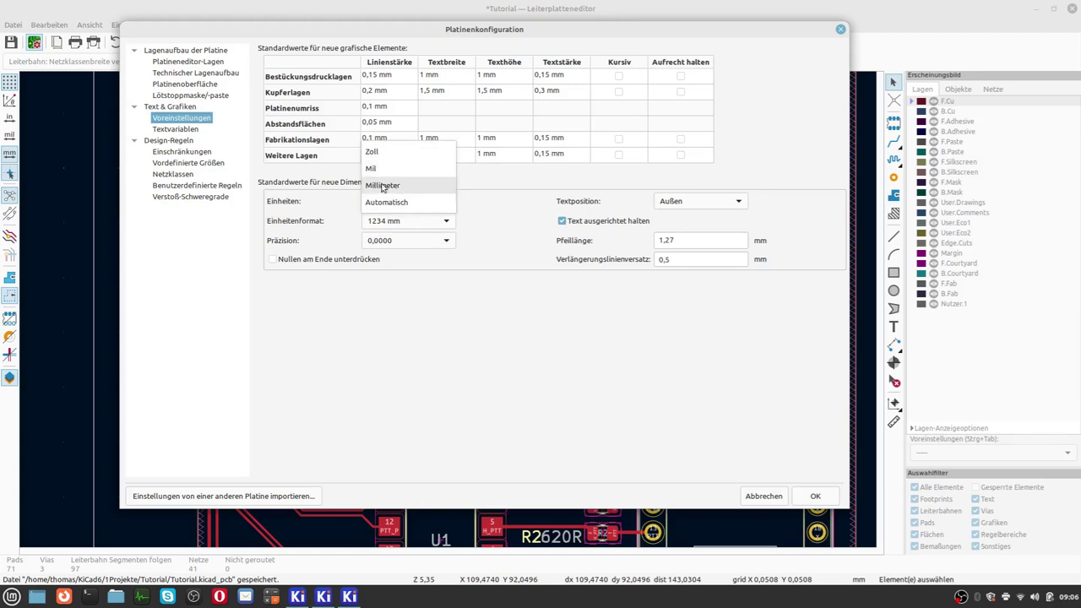
left_click(336, 208)
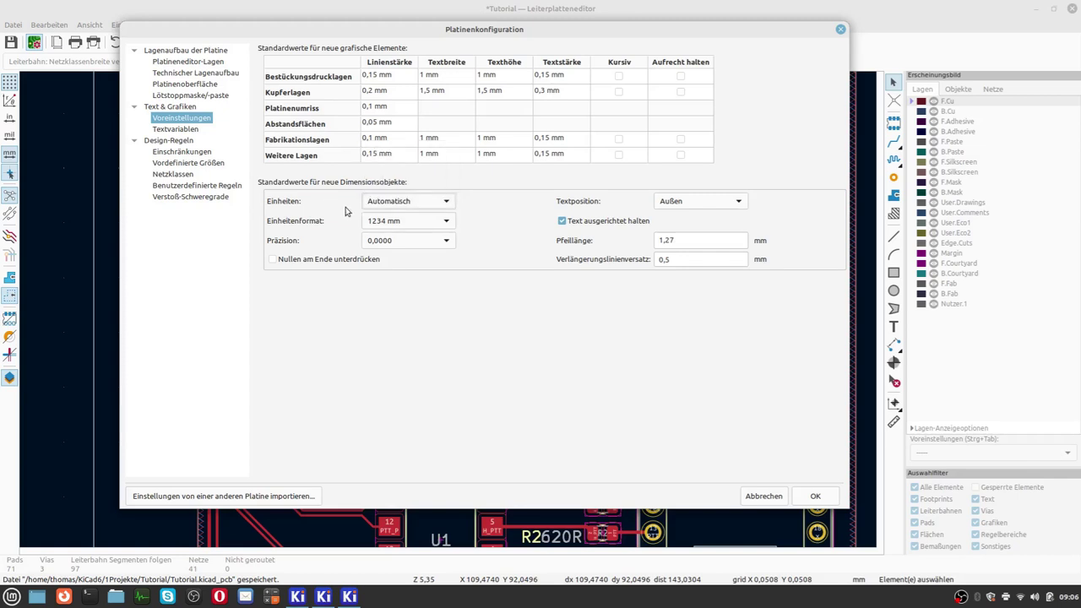
left_click(403, 224)
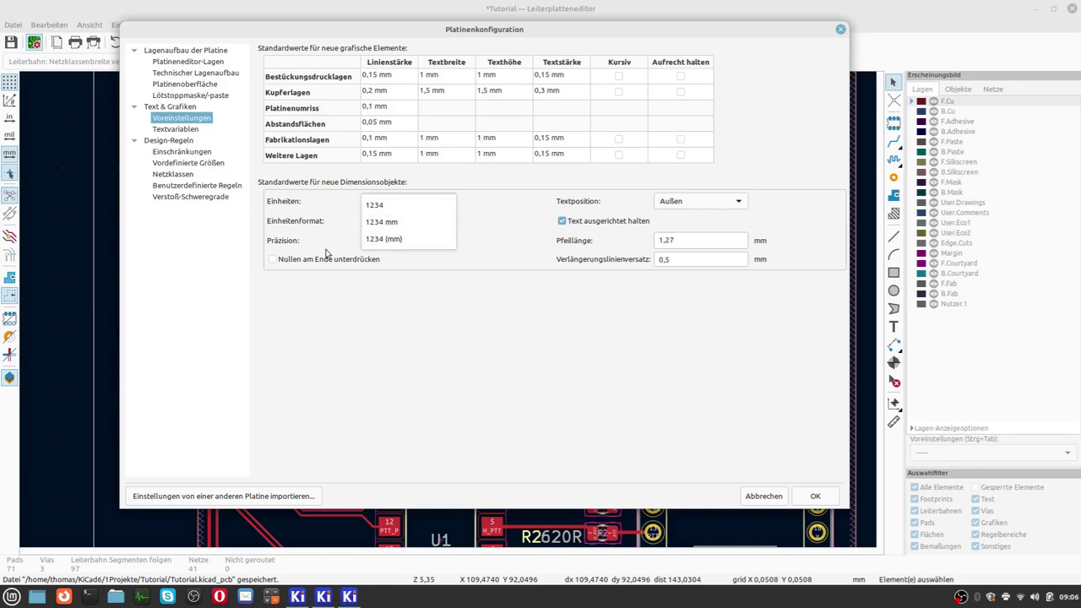
left_click(420, 273)
left_click(404, 240)
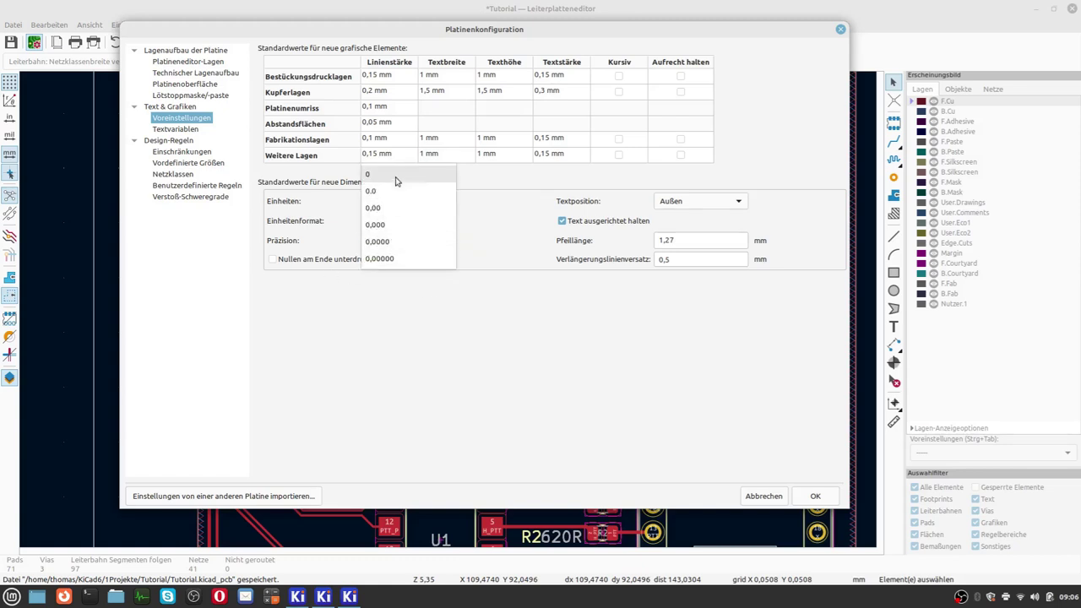
left_click(446, 324)
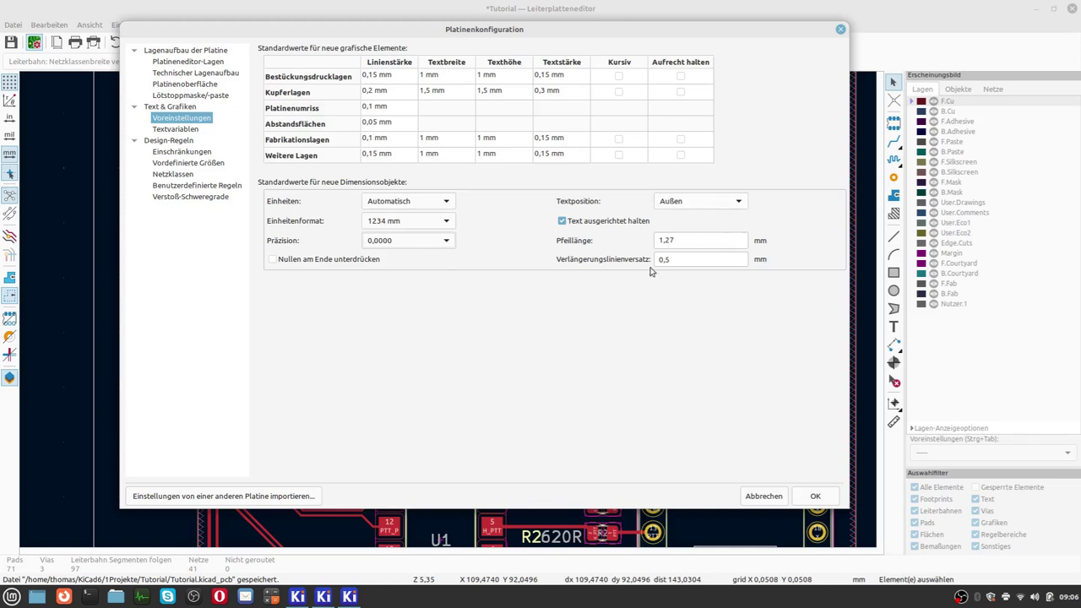
Step: Examine the SBus text variable and the design rule constraints in the board setup
left_click(186, 128)
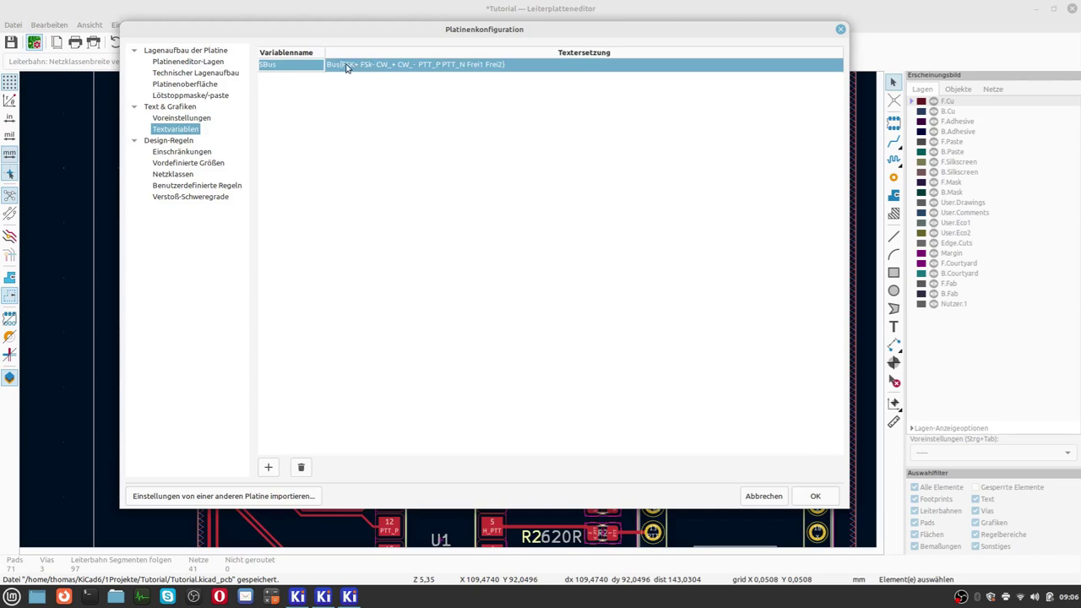
left_click(282, 68)
left_click(173, 154)
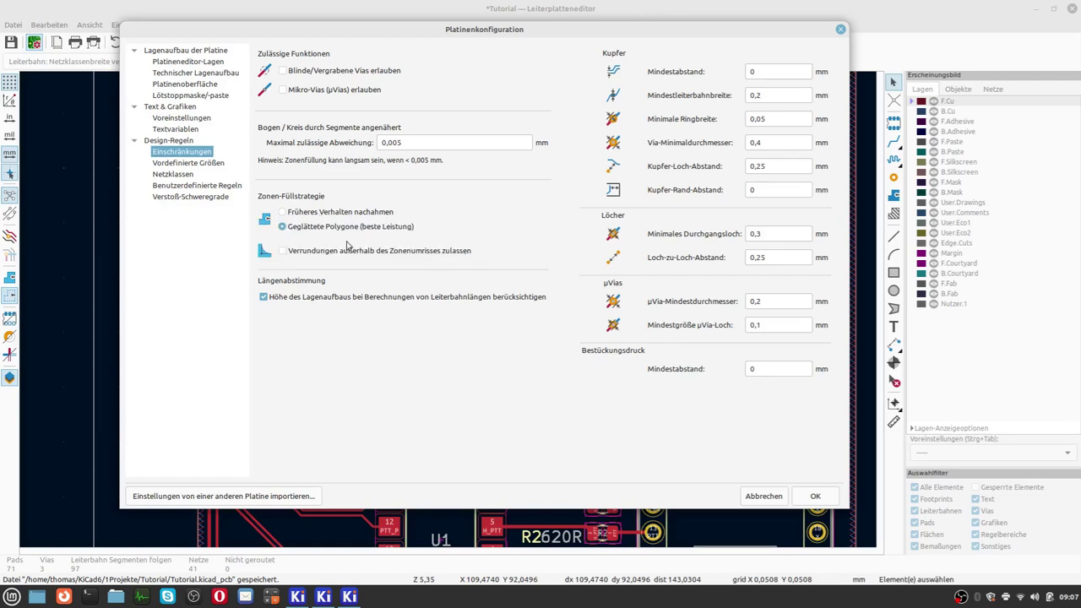
Step: Add predefined track widths of 0,5 mm and 0,8 mm to the design rules
left_click(187, 164)
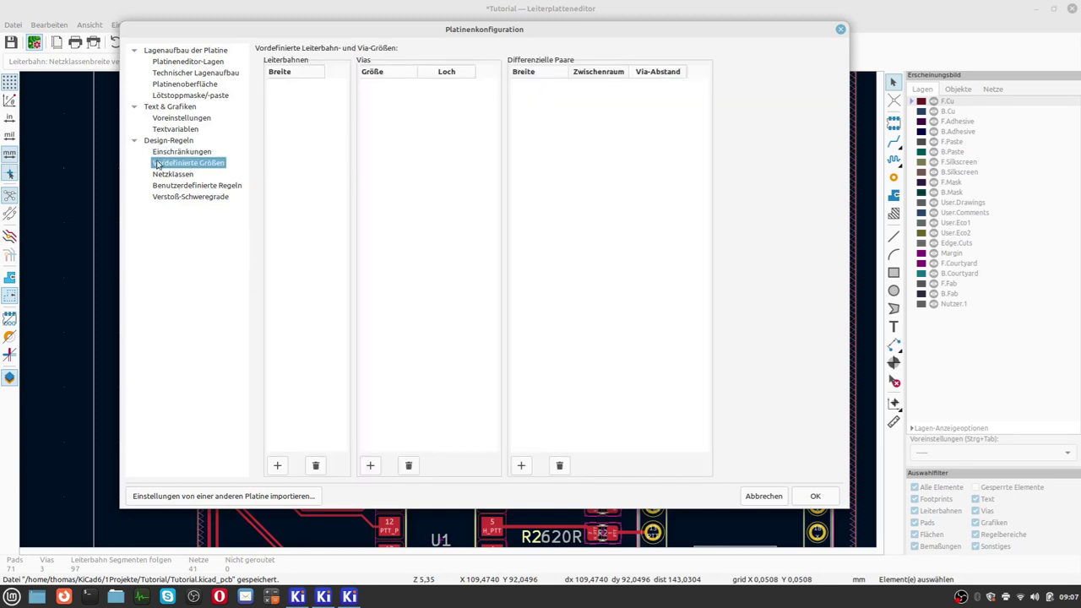
left_click(277, 465)
type("9")
left_click(278, 467)
type("0")
left_click(348, 147)
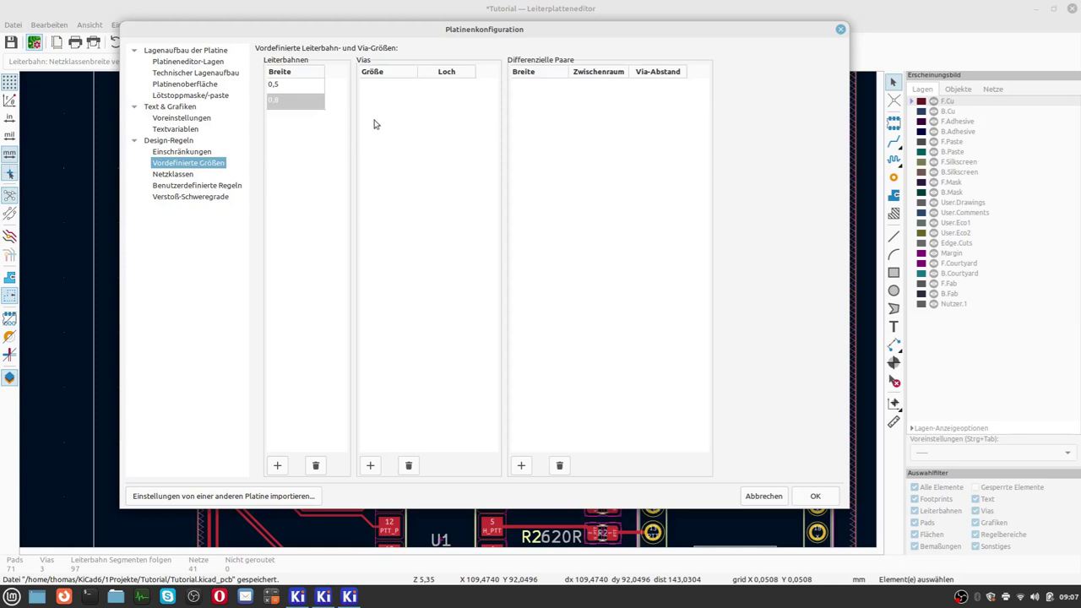
Step: Add a predefined via with a size of 1 mm and a hole of 0,6 mm
left_click(370, 466)
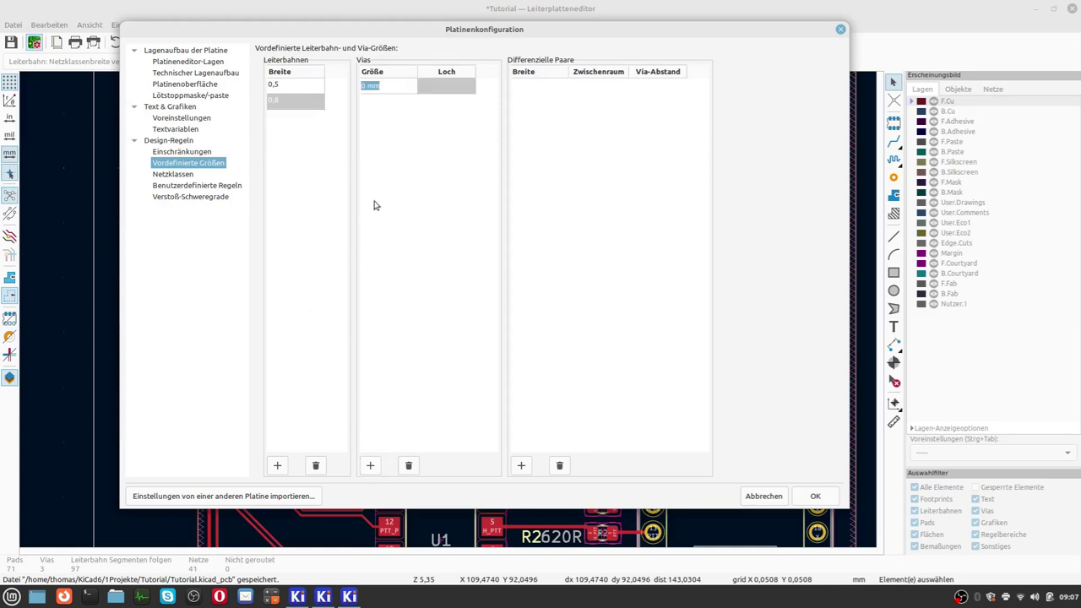
type("1")
key("Return")
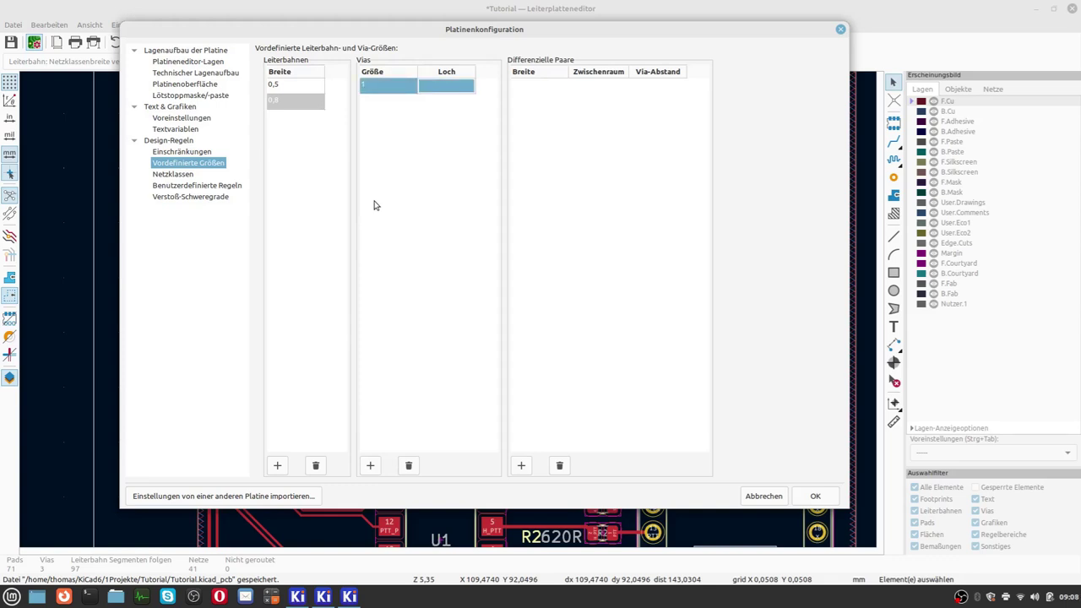
key("Tab")
type("0")
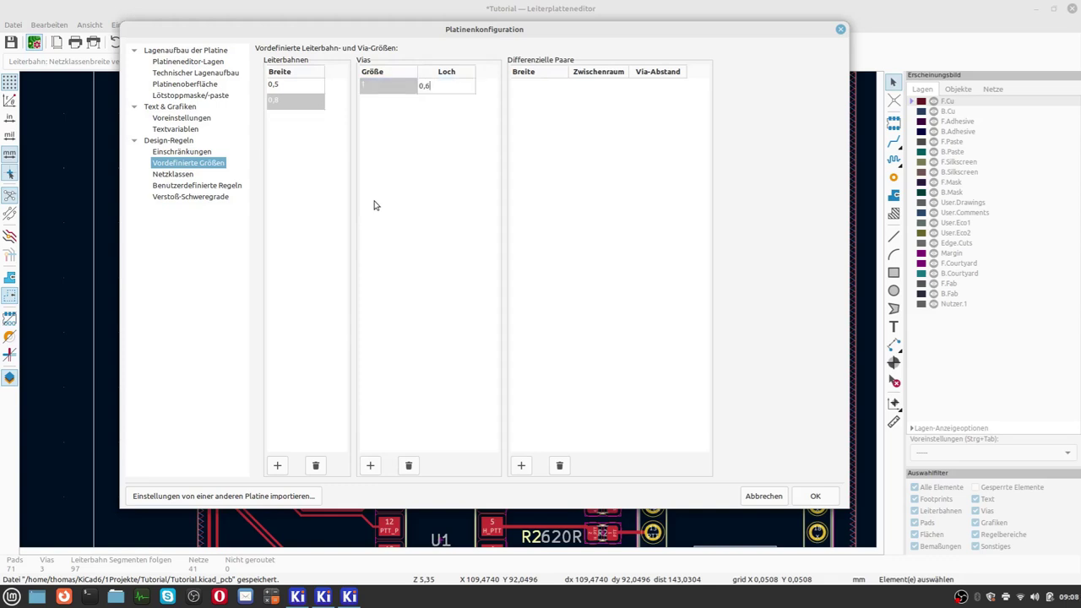
type(",6")
Step: Add a second predefined via with a size of 1,5 mm and a hole of 0,8 mm, and apply the board setup
left_click(370, 467)
type("1,5")
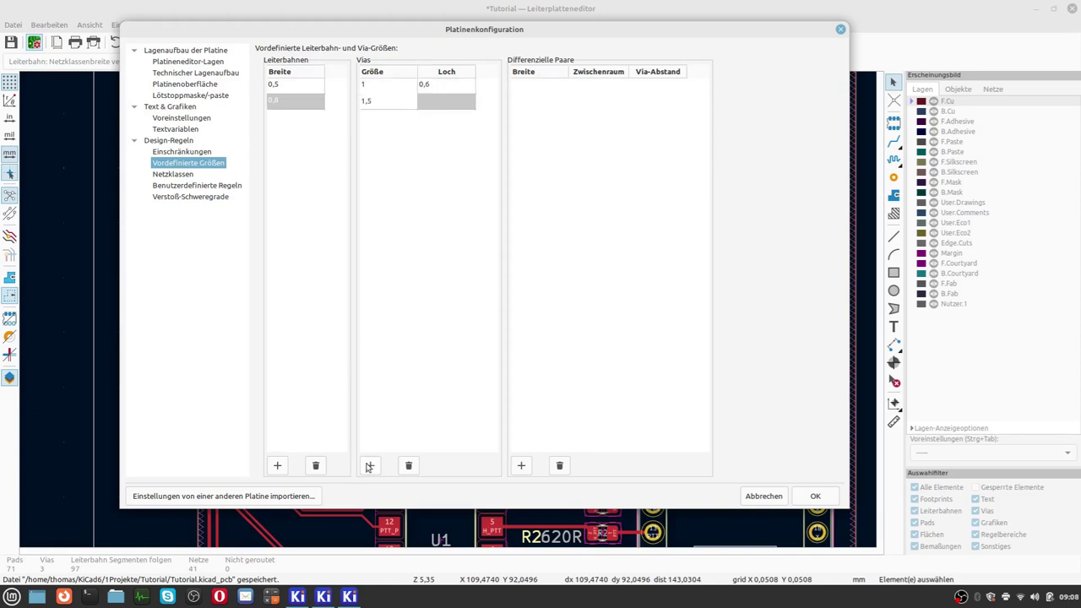
key("Tab")
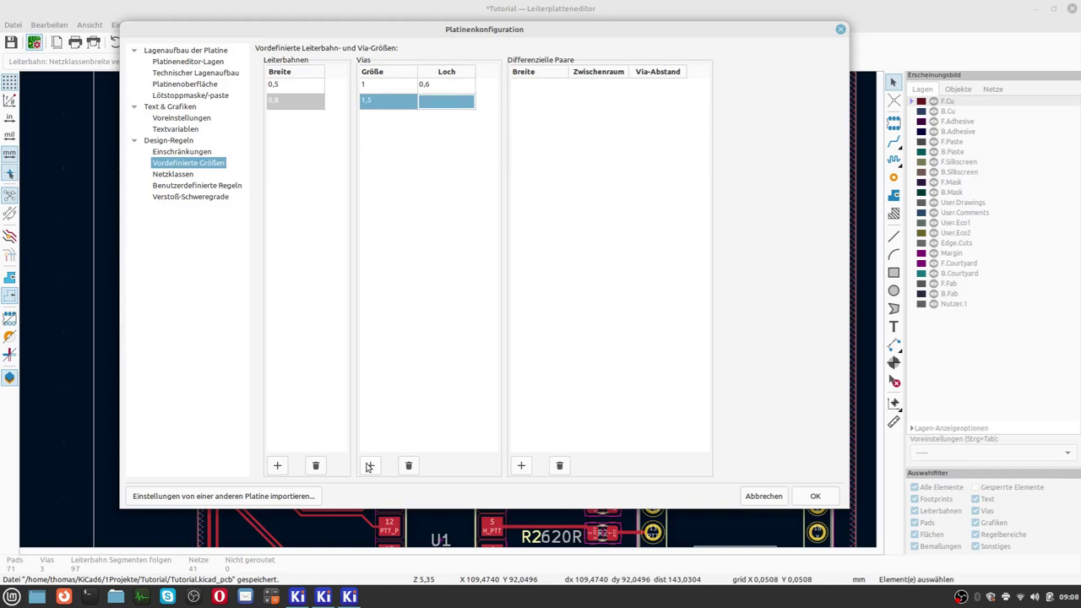
type("0,8")
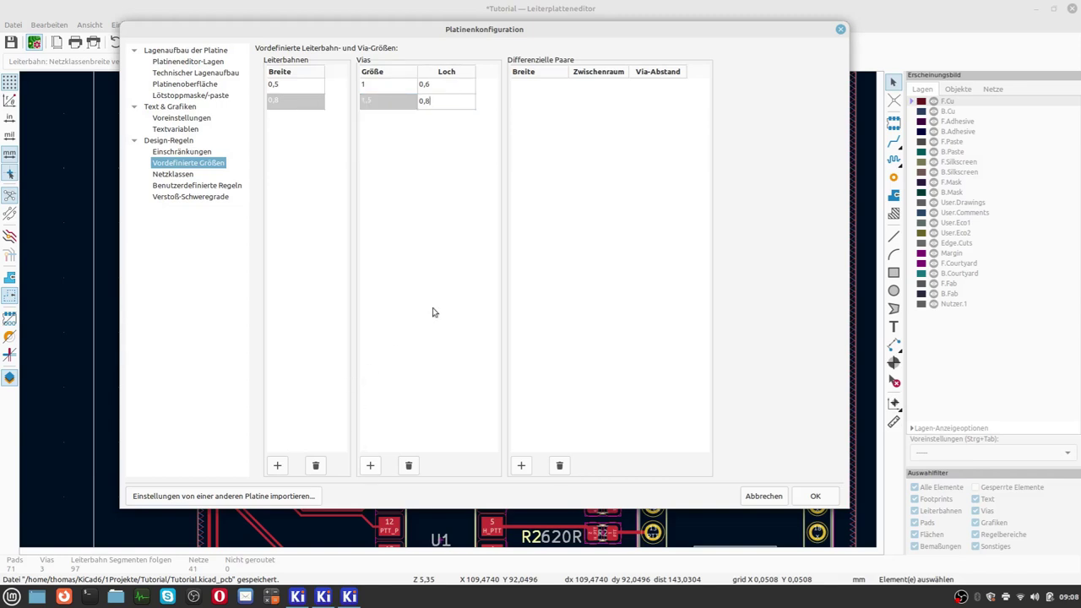
left_click(435, 312)
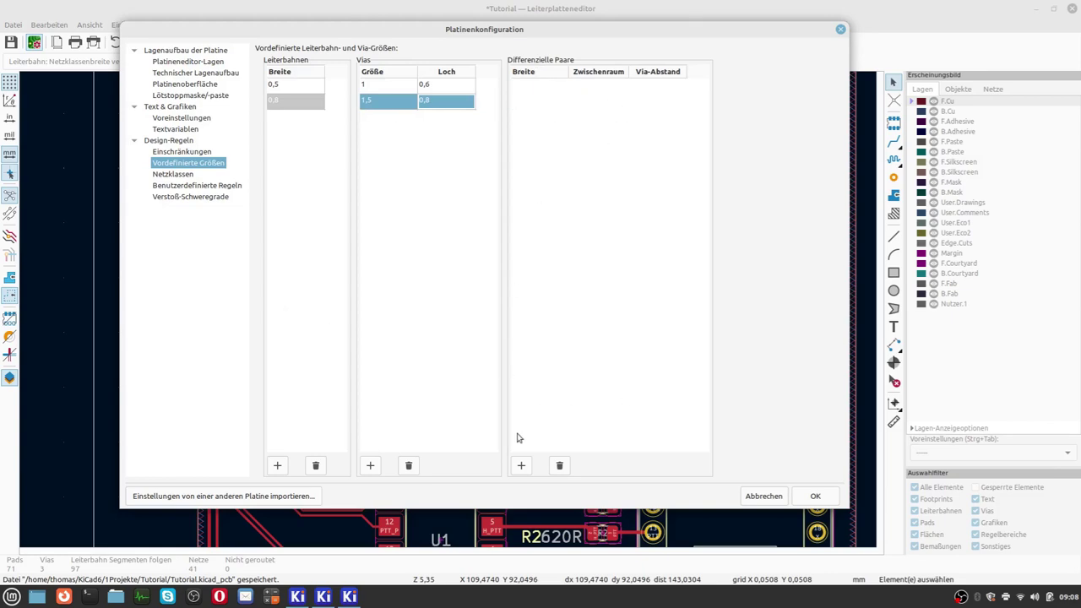
left_click(805, 501)
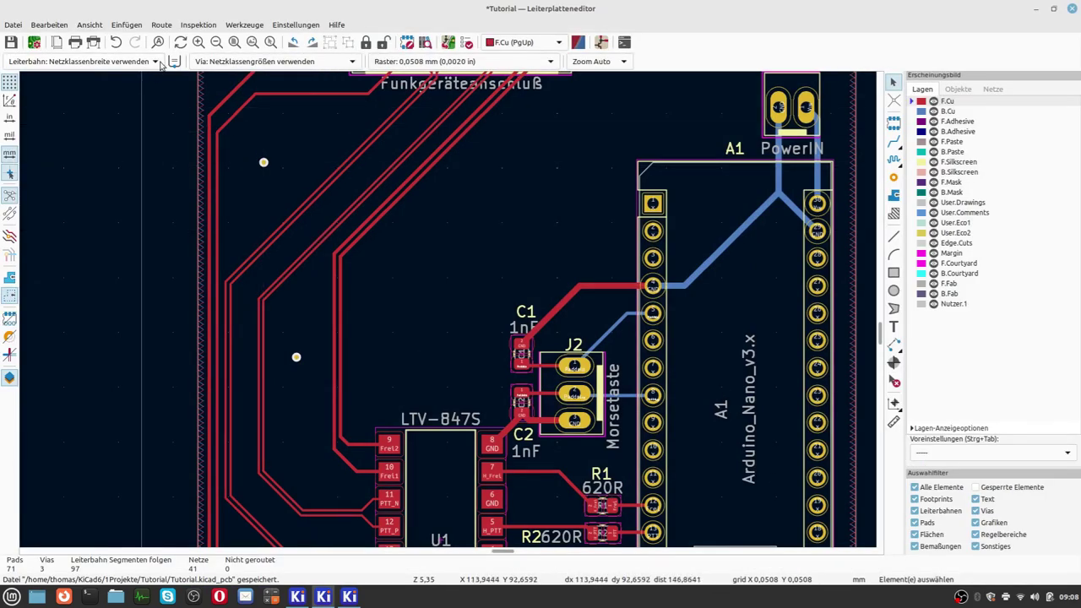
Step: Select the predefined 0,800 mm track width and route an unconnected F.Cu track northwest of C1, starting at about X 135.5, Y 116.1 mm
left_click(155, 62)
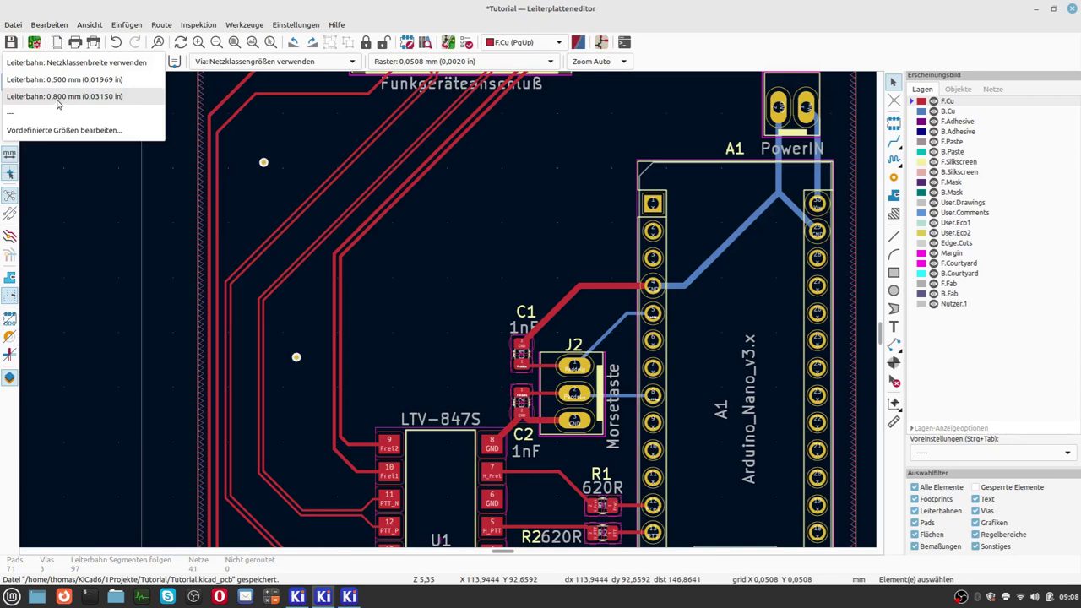
left_click(58, 97)
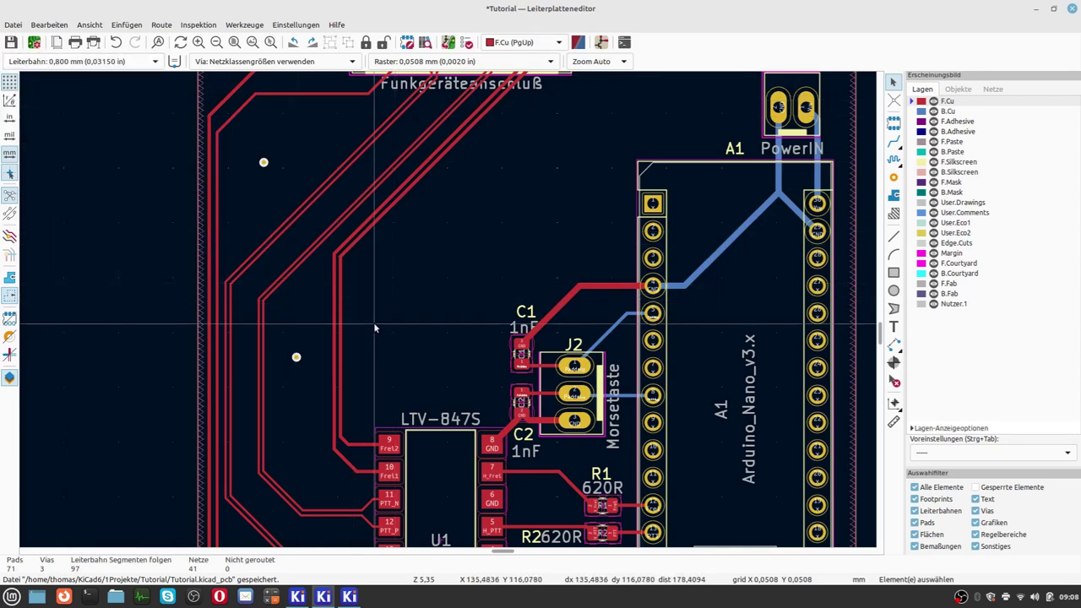
key("x")
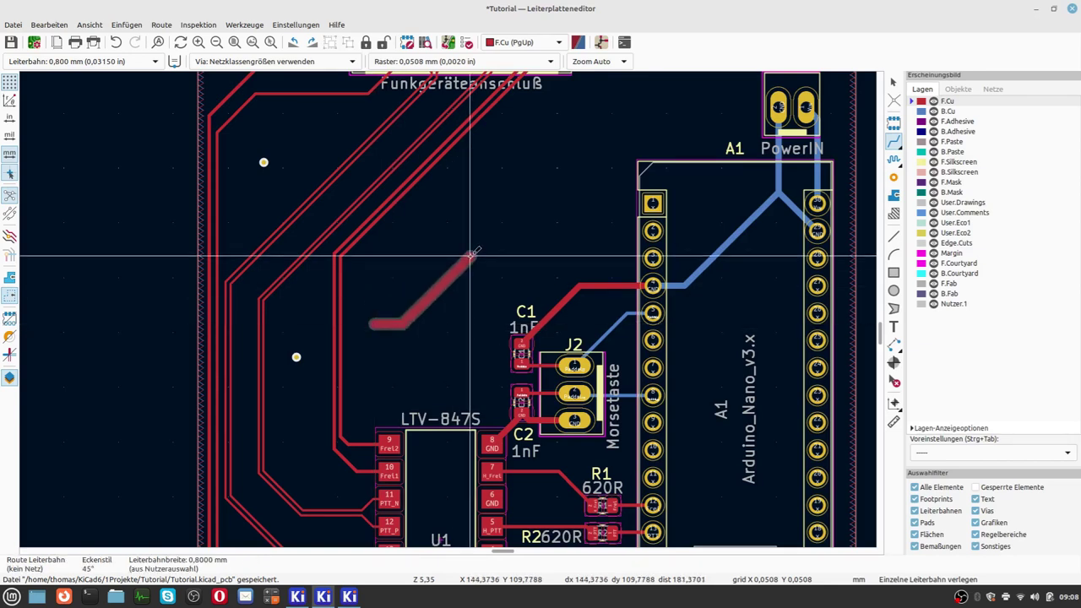
left_click(471, 253)
left_click(482, 206)
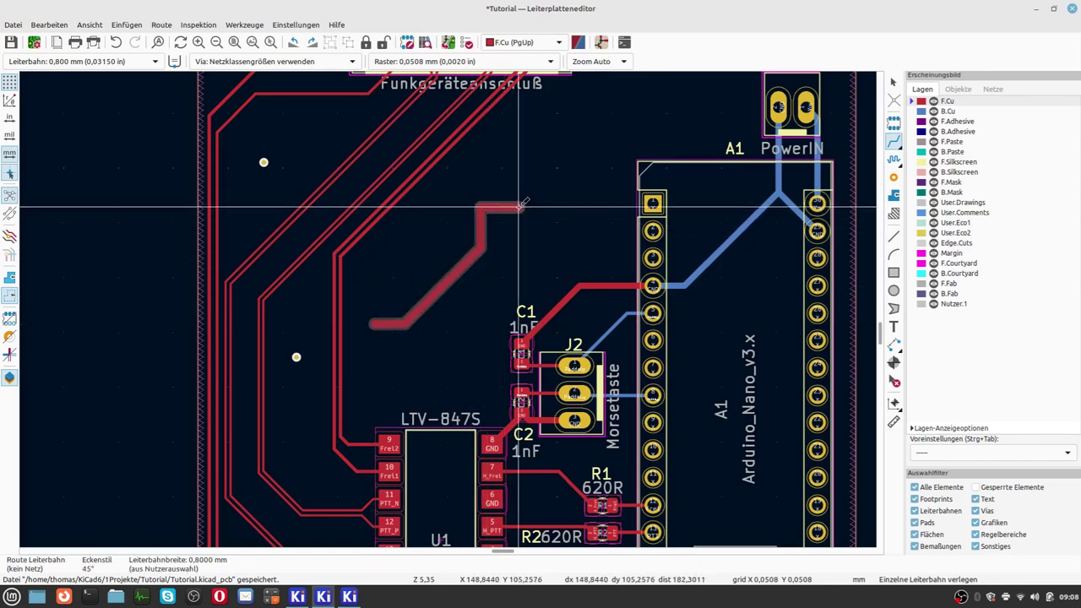
double_click(523, 205)
scroll(579, 401, "up", 2)
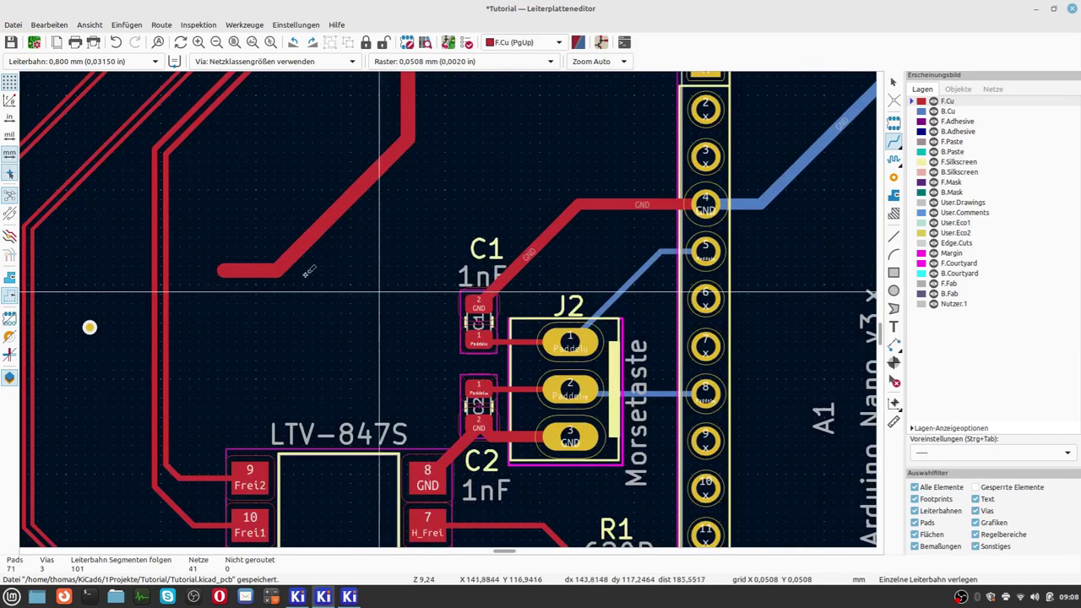
scroll(384, 288, "down", 3)
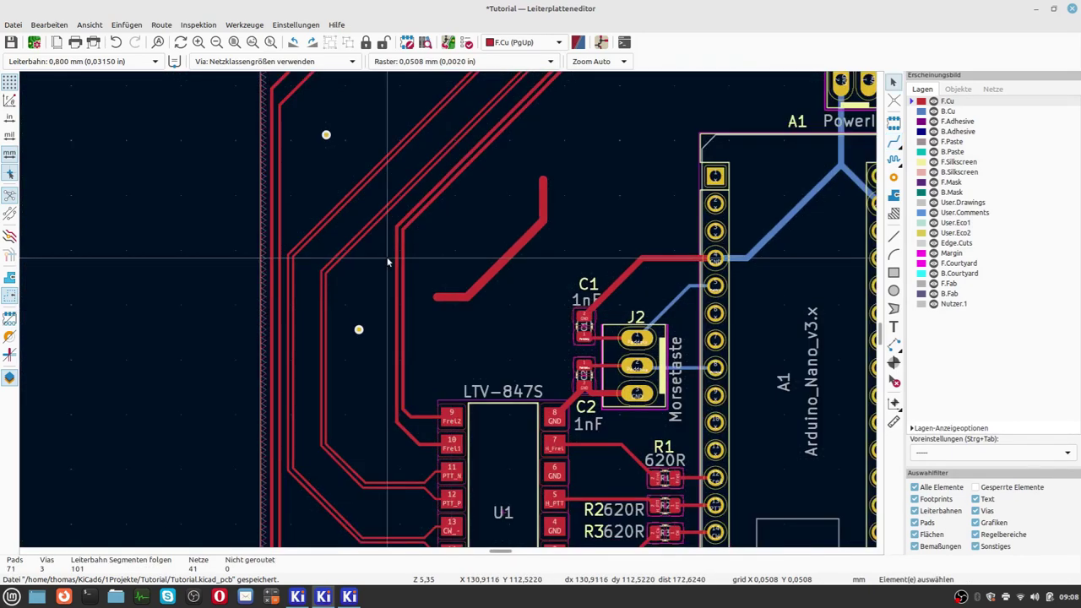
Step: Examine the clearance values of the Default and Signal net classes in the board setup, and close it without applying changes
left_click(35, 42)
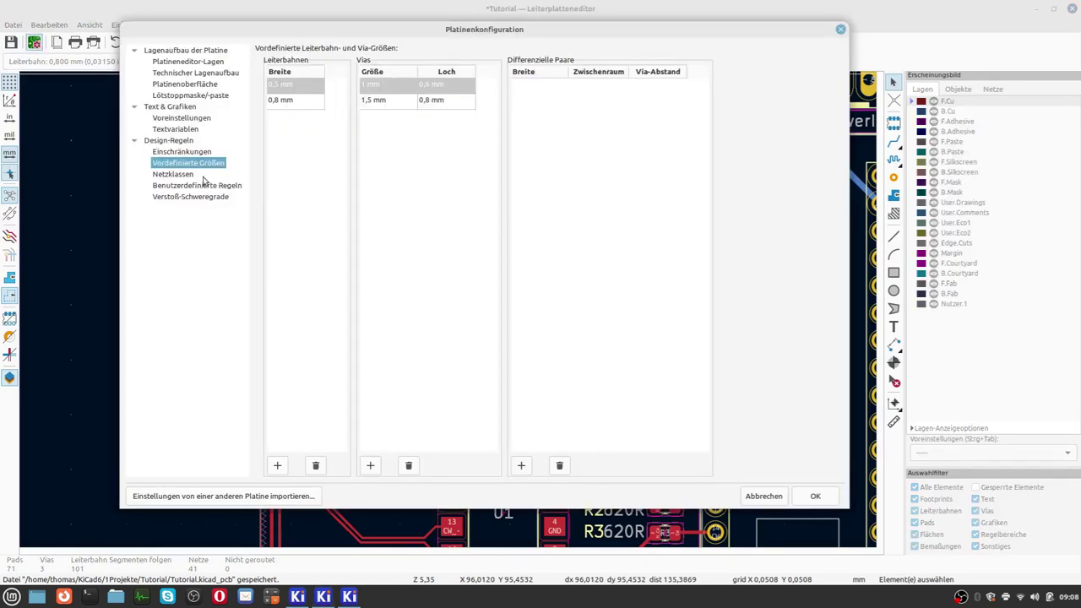
left_click(182, 174)
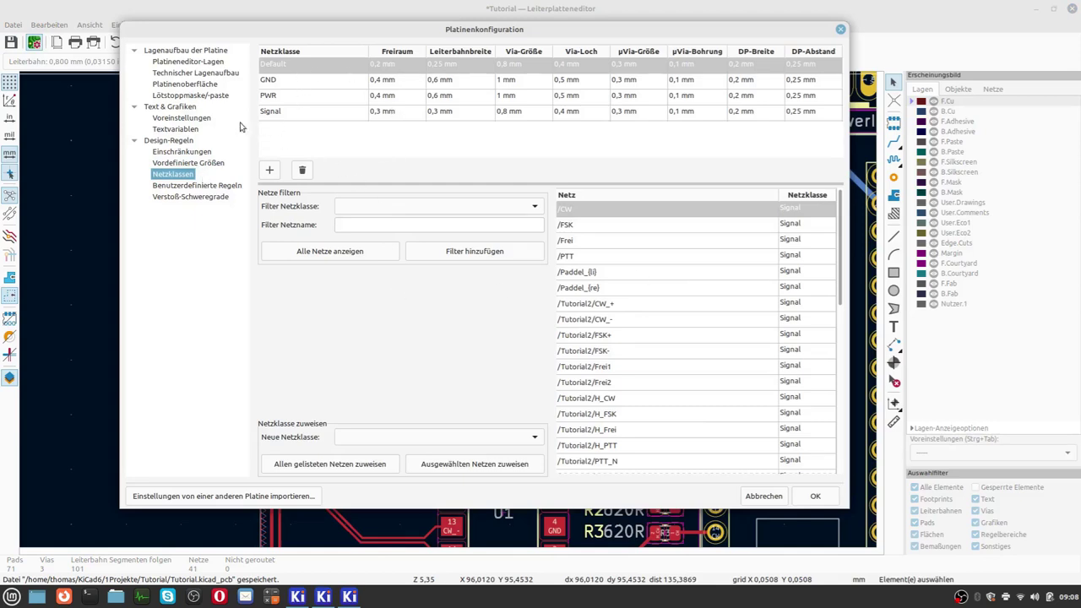
left_click(376, 66)
left_click(374, 67)
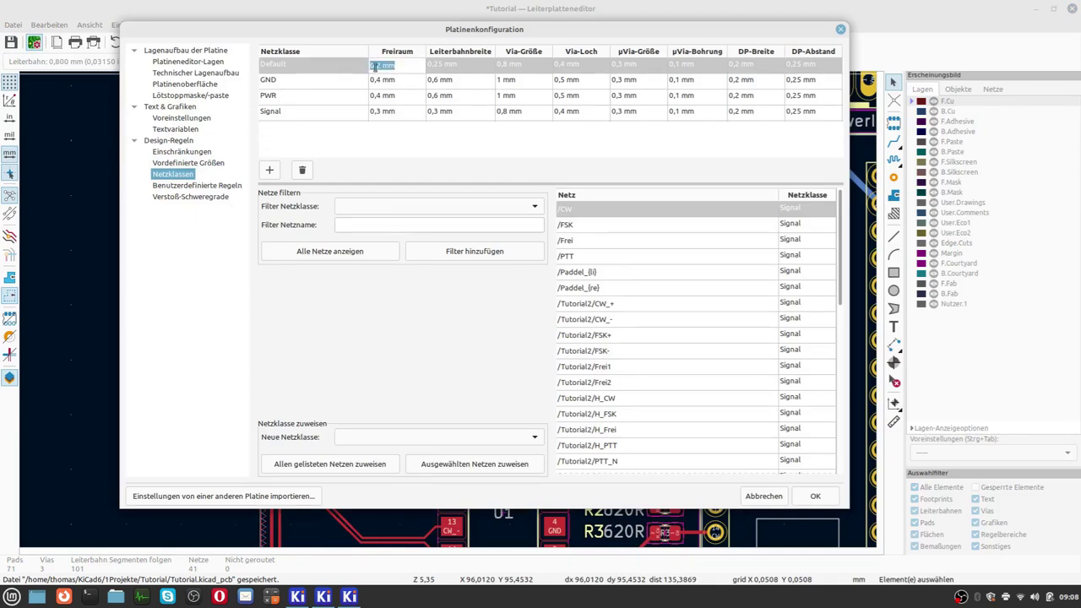
left_click(381, 65)
key("Return")
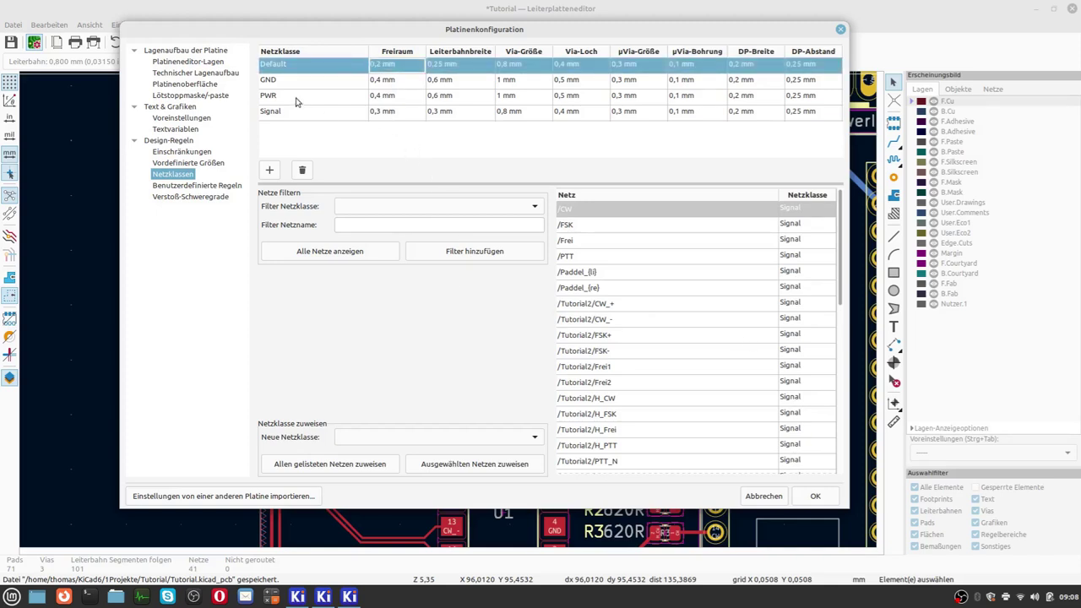
left_click(382, 112)
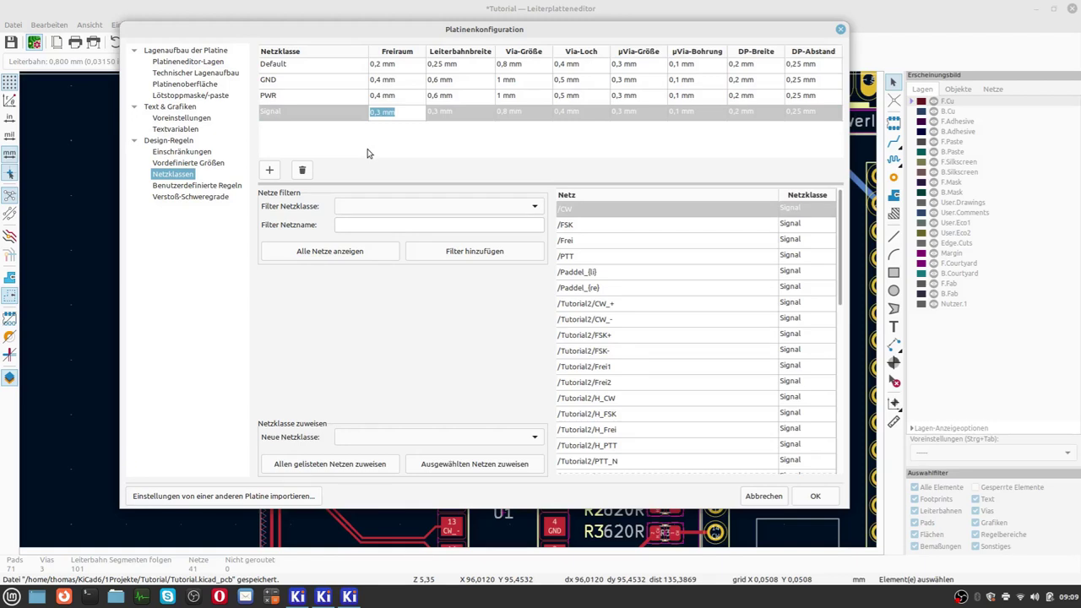
left_click(377, 113)
left_click(765, 500)
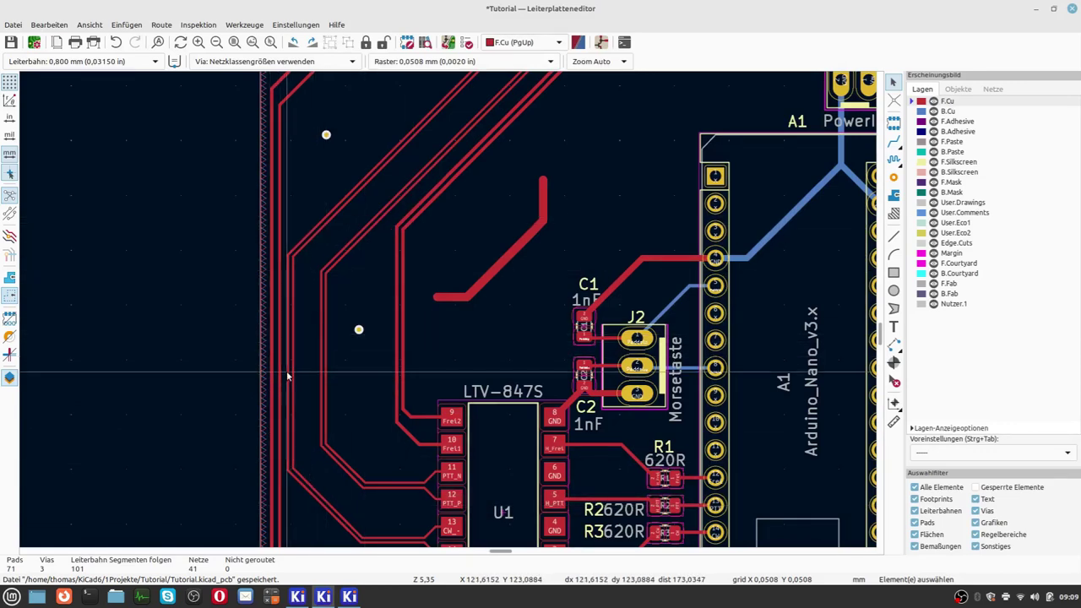
Step: Examine the custom rules page of the board setup and read through its syntax help
scroll(287, 374, "down", 2)
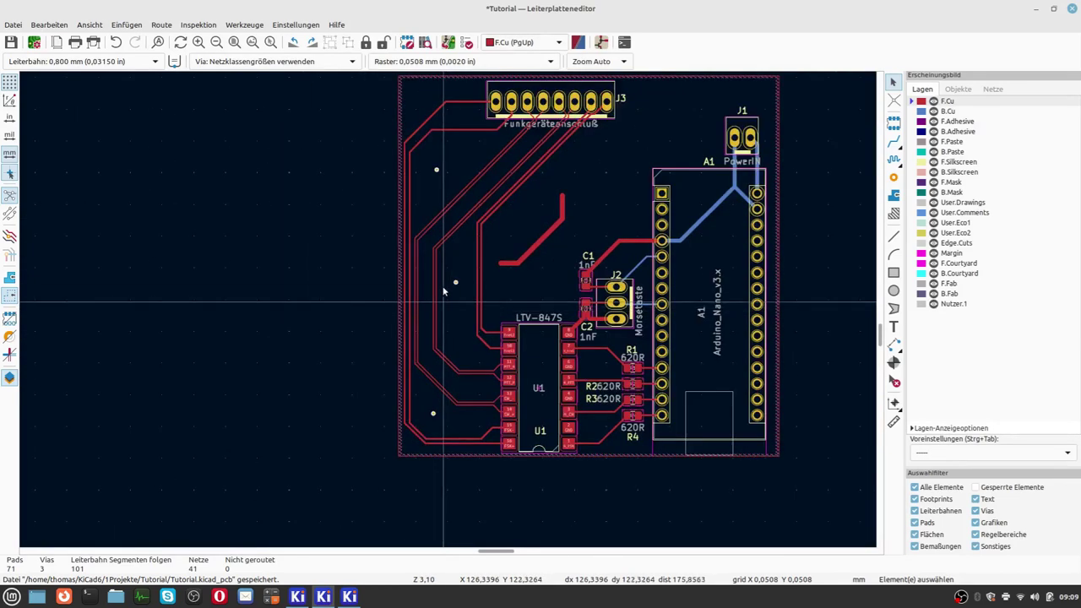
left_click(36, 43)
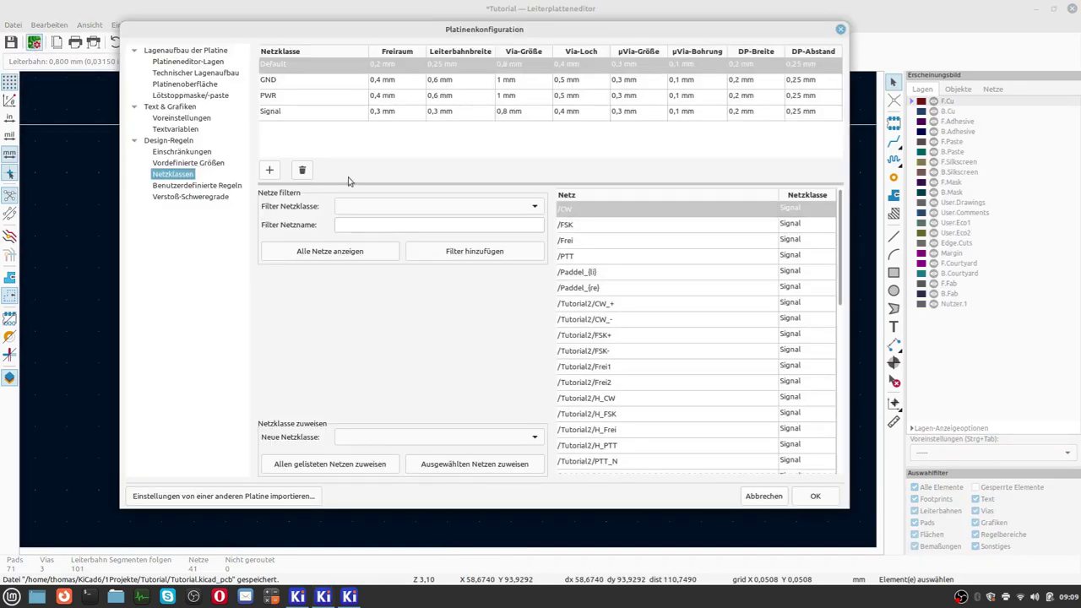
left_click(226, 186)
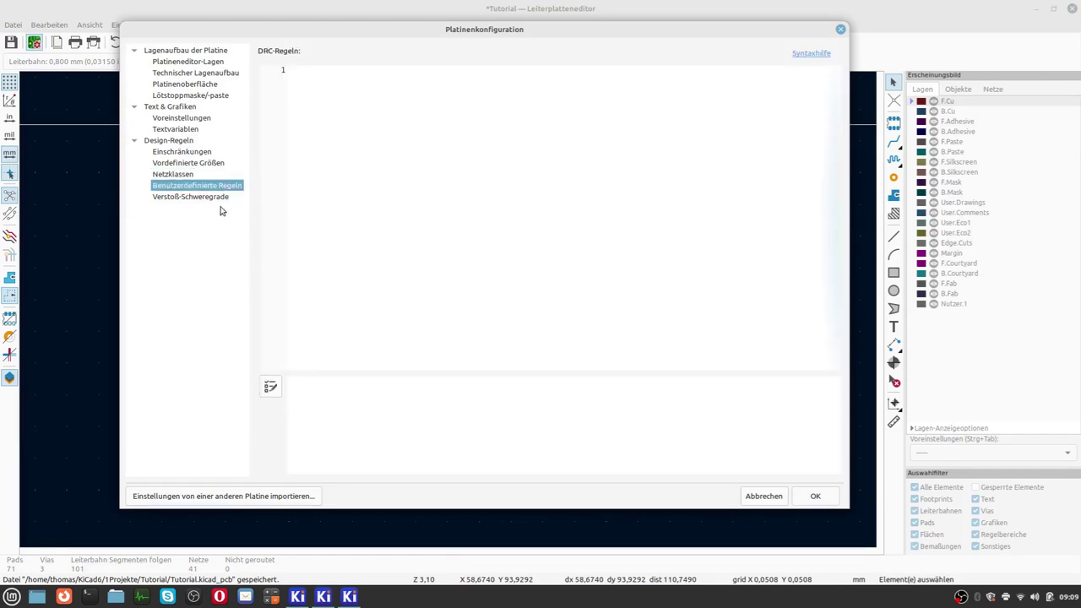
left_click(809, 54)
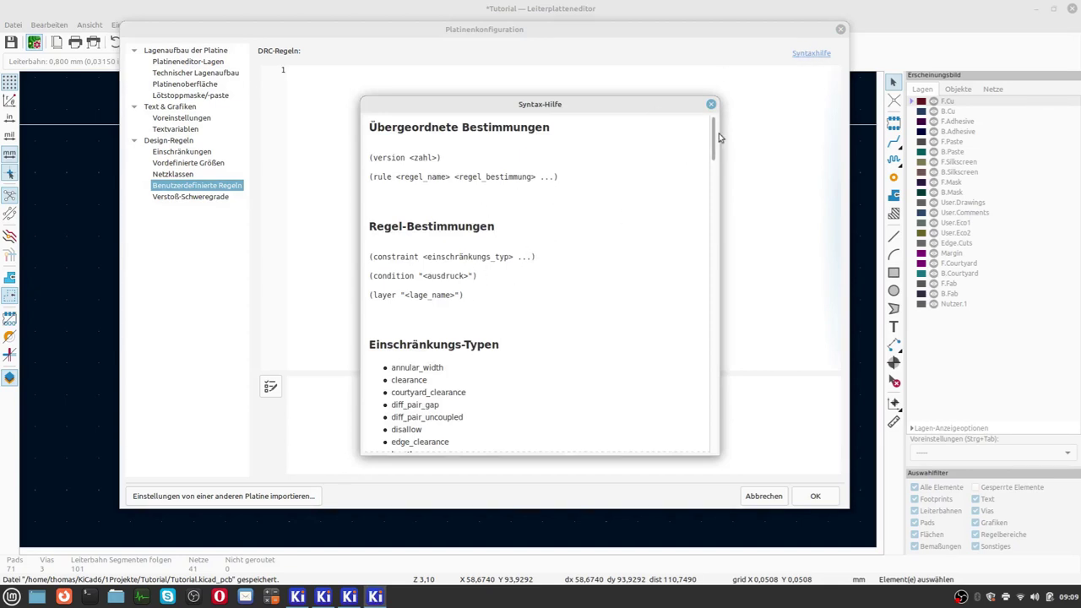
left_click_drag(713, 138, 712, 372)
left_click(711, 104)
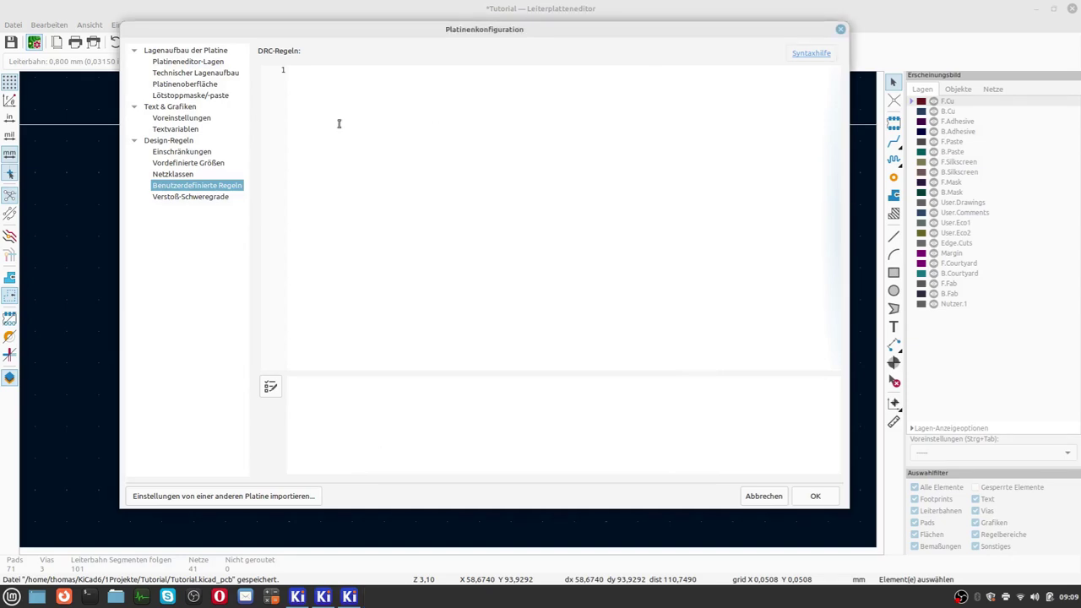
Step: Review the violation severities for all design rule checks, and close the board setup by accepting it
left_click(206, 197)
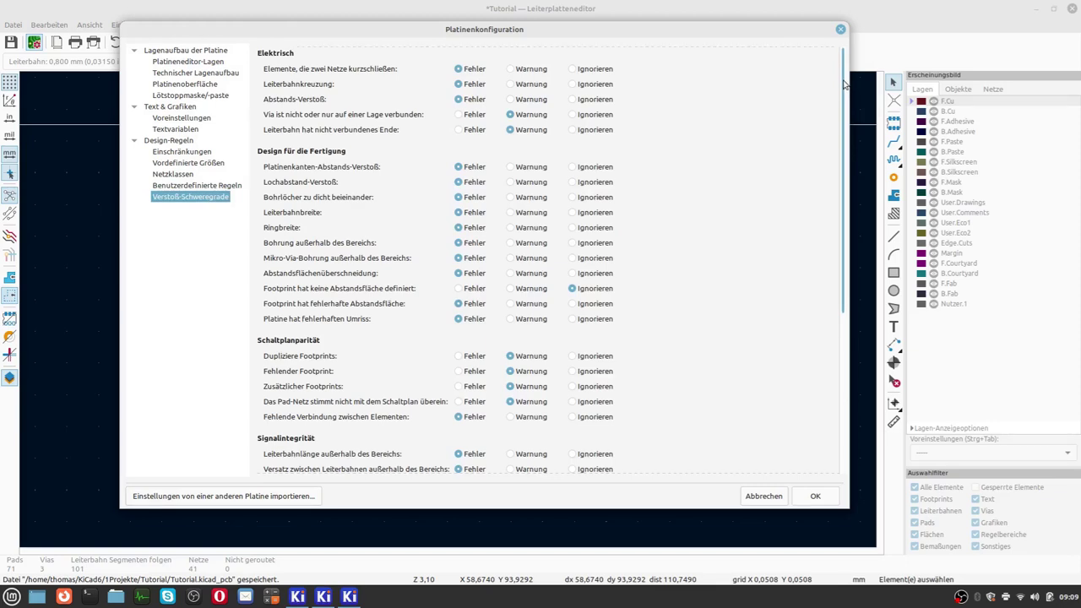
scroll(844, 85, "down", 5)
scroll(842, 310, "down", 4)
scroll(839, 460, "up", 1)
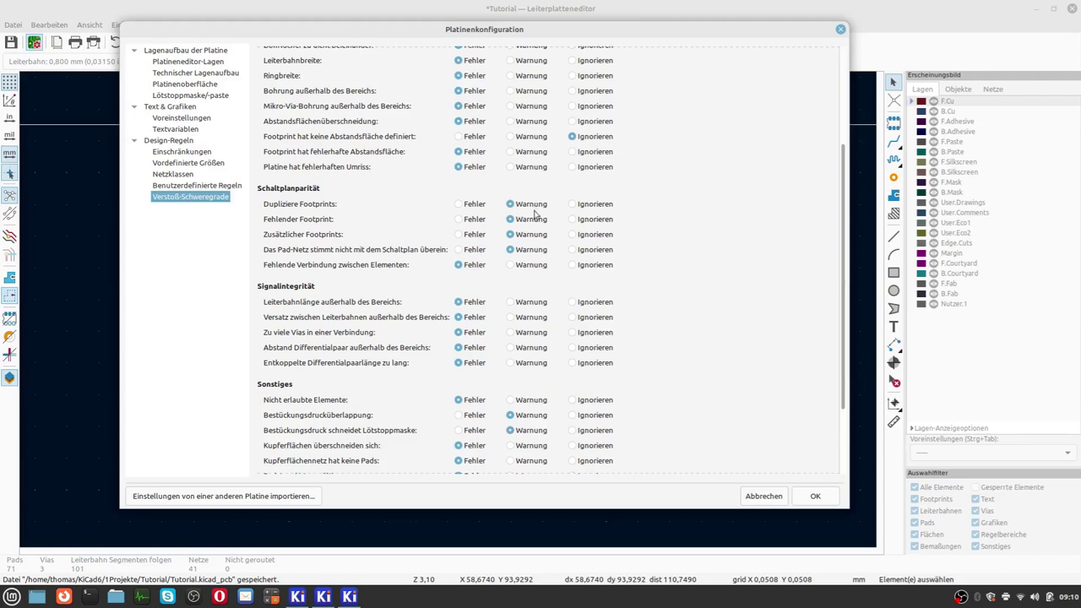
left_click(807, 501)
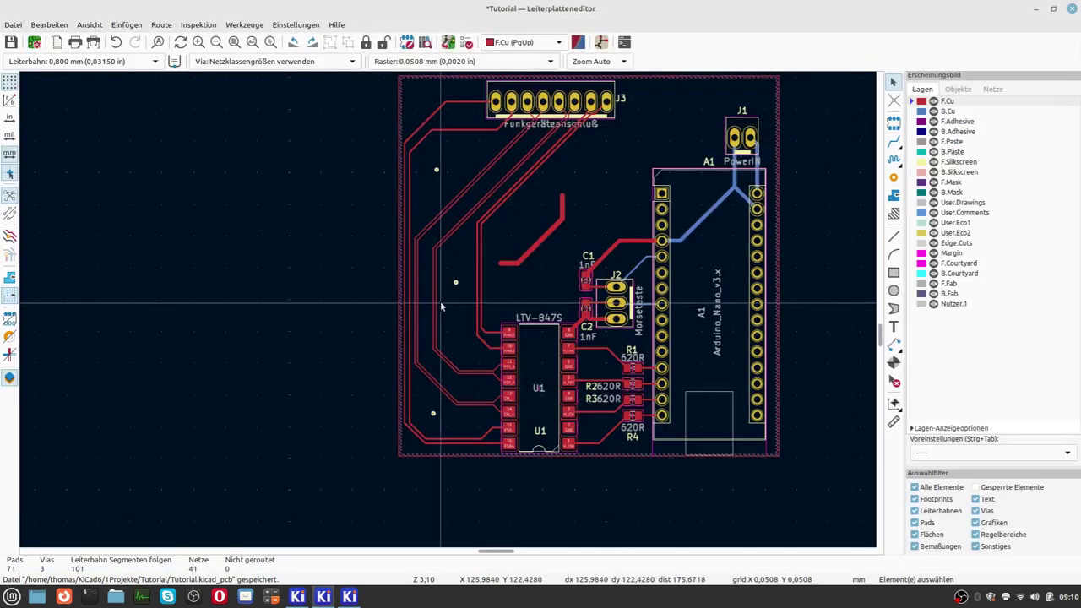